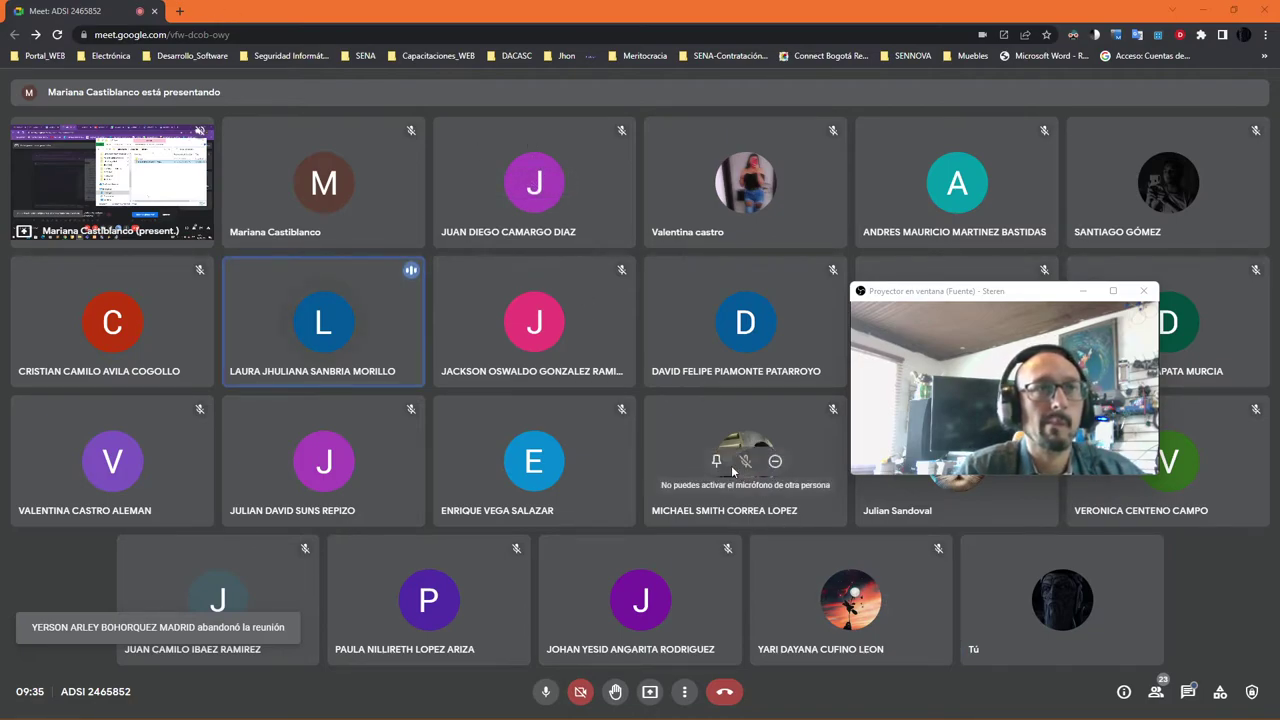
# Step: Move the webcam projector window out of the way and enlarge the participant's shared screen
pyautogui.moveTo(1001, 289); pyautogui.dragTo(1021, 151)
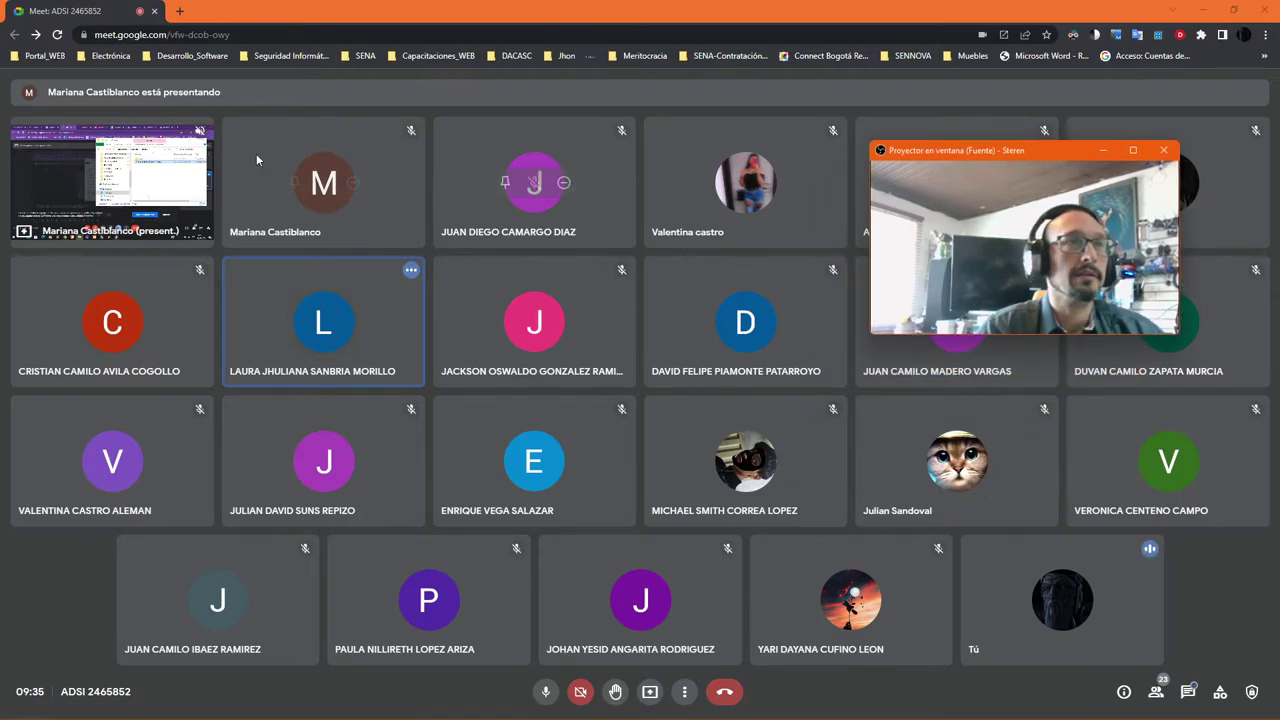
pyautogui.click(83, 182)
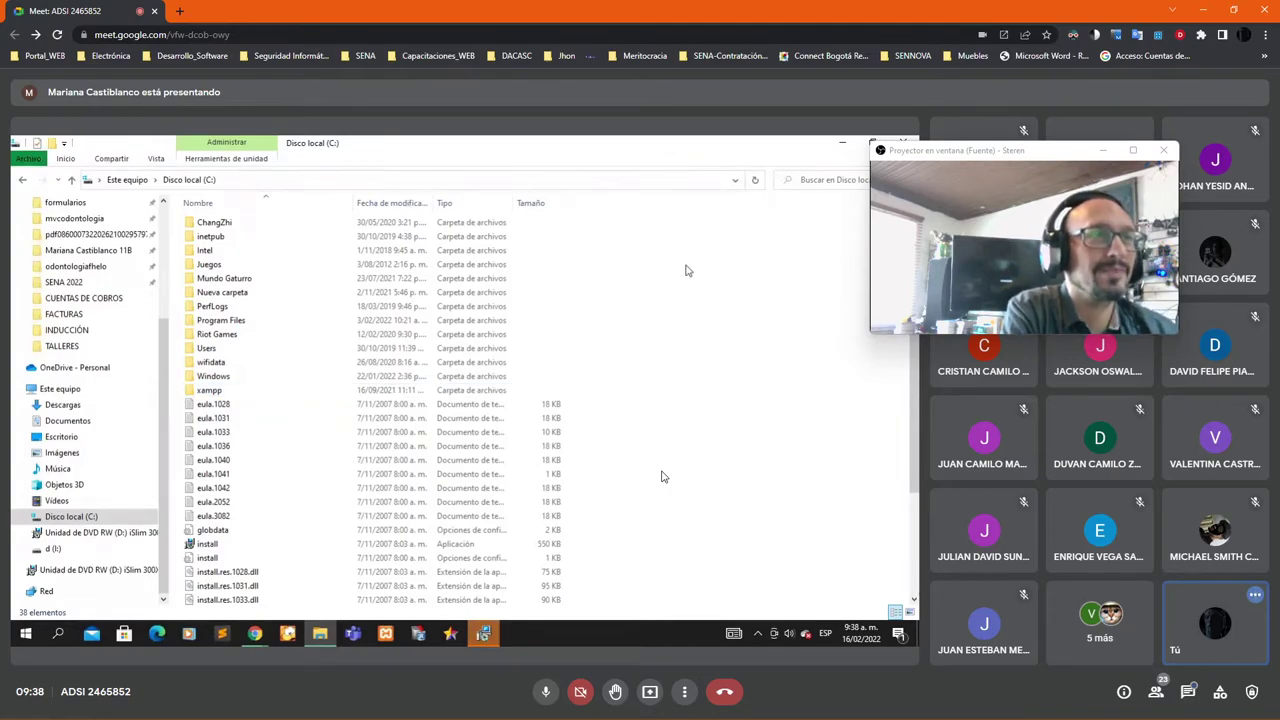
# Step: Open Program Files on Disco local (C:) and paste the copied eclipse folder into it
pyautogui.doubleClick(257, 320)
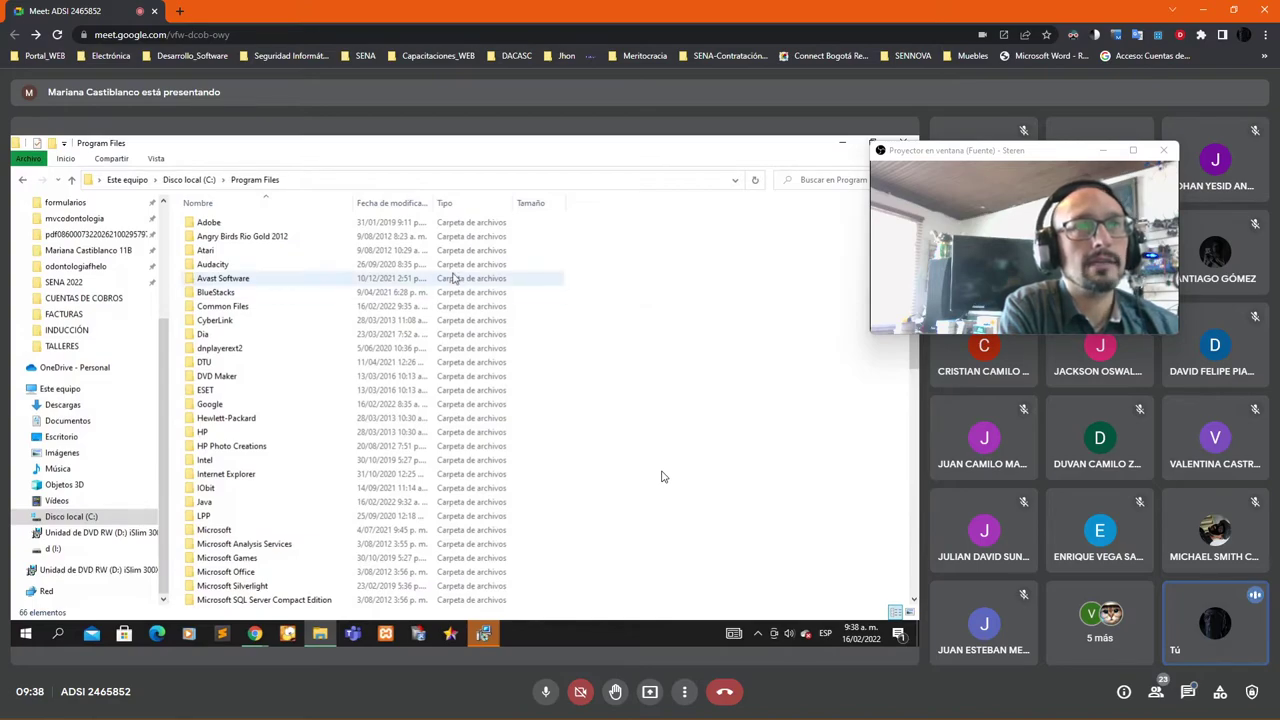
pyautogui.rightClick(297, 218)
pyautogui.click(330, 158)
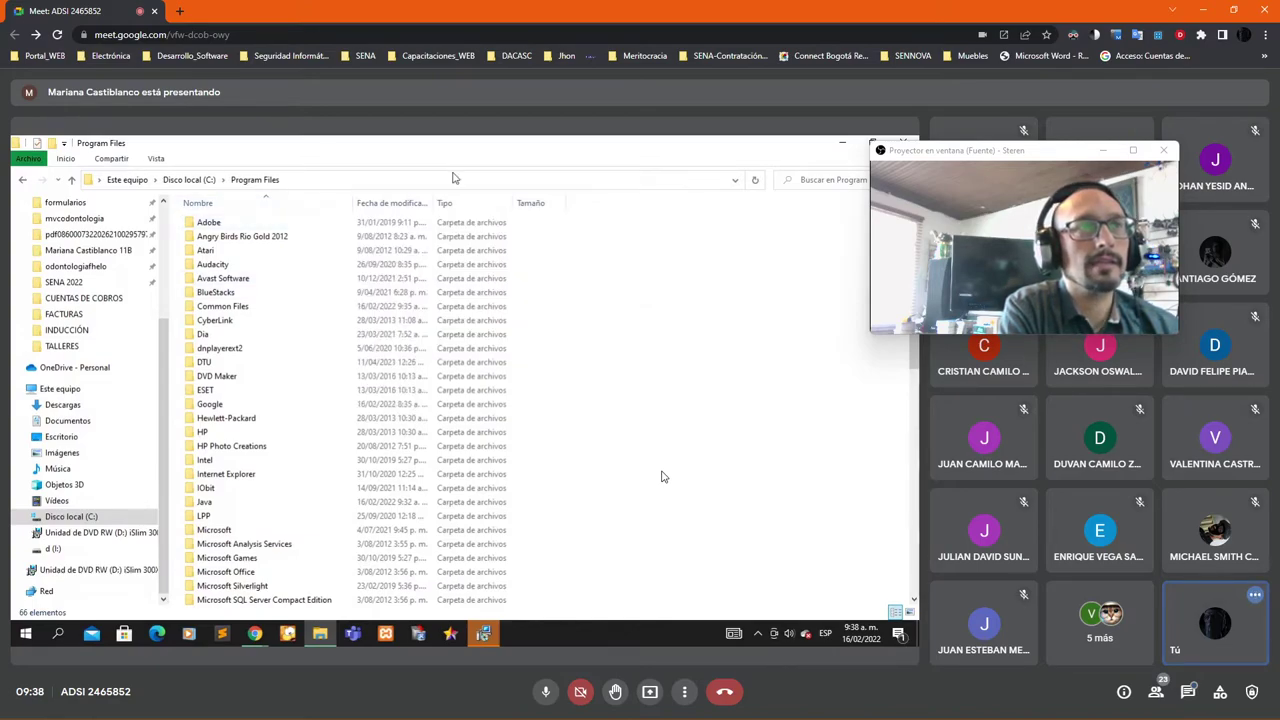
pyautogui.rightClick(594, 279)
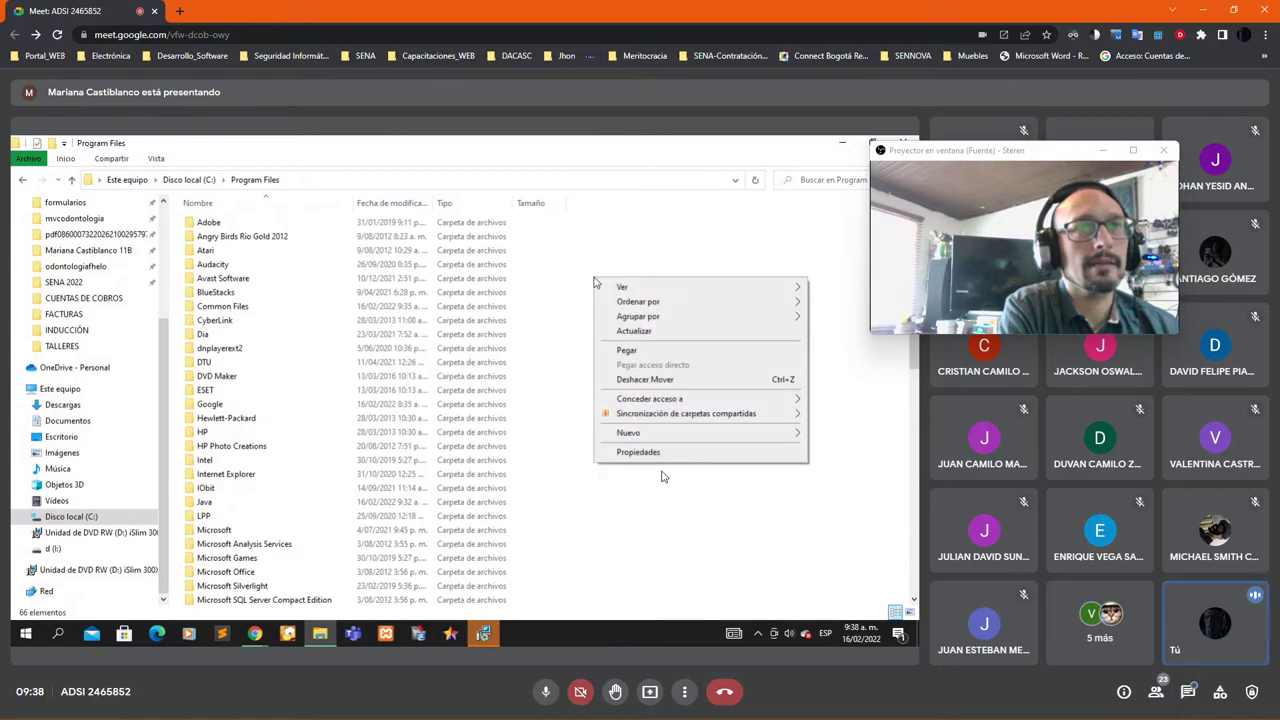
pyautogui.click(656, 338)
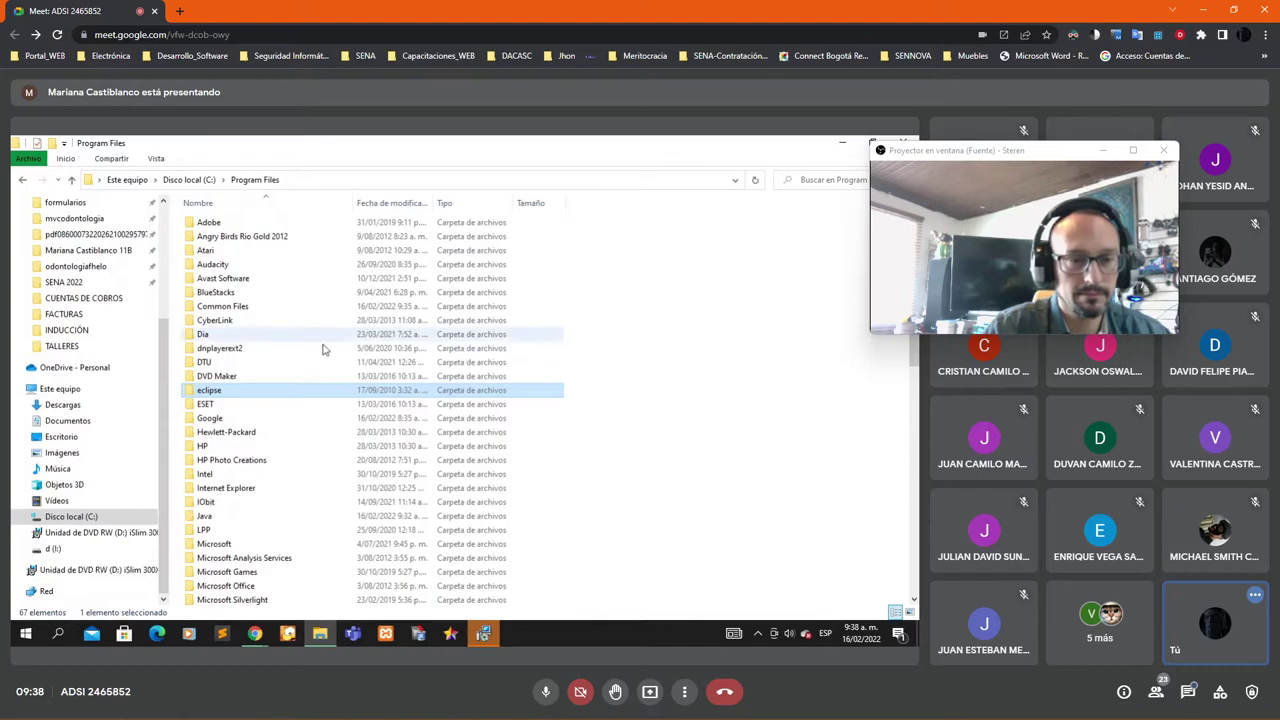
# Step: Open the eclipse folder in Program Files and pin the eclipse application to the taskbar
pyautogui.doubleClick(297, 389)
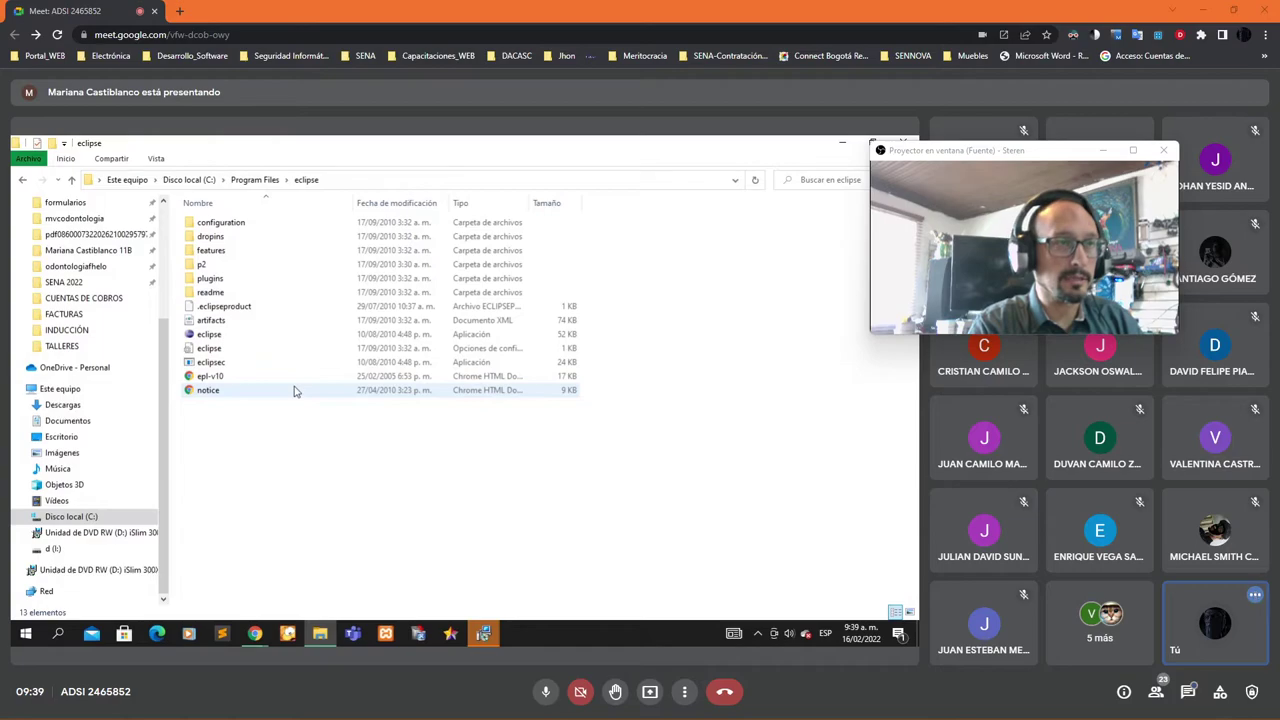
pyautogui.rightClick(269, 343)
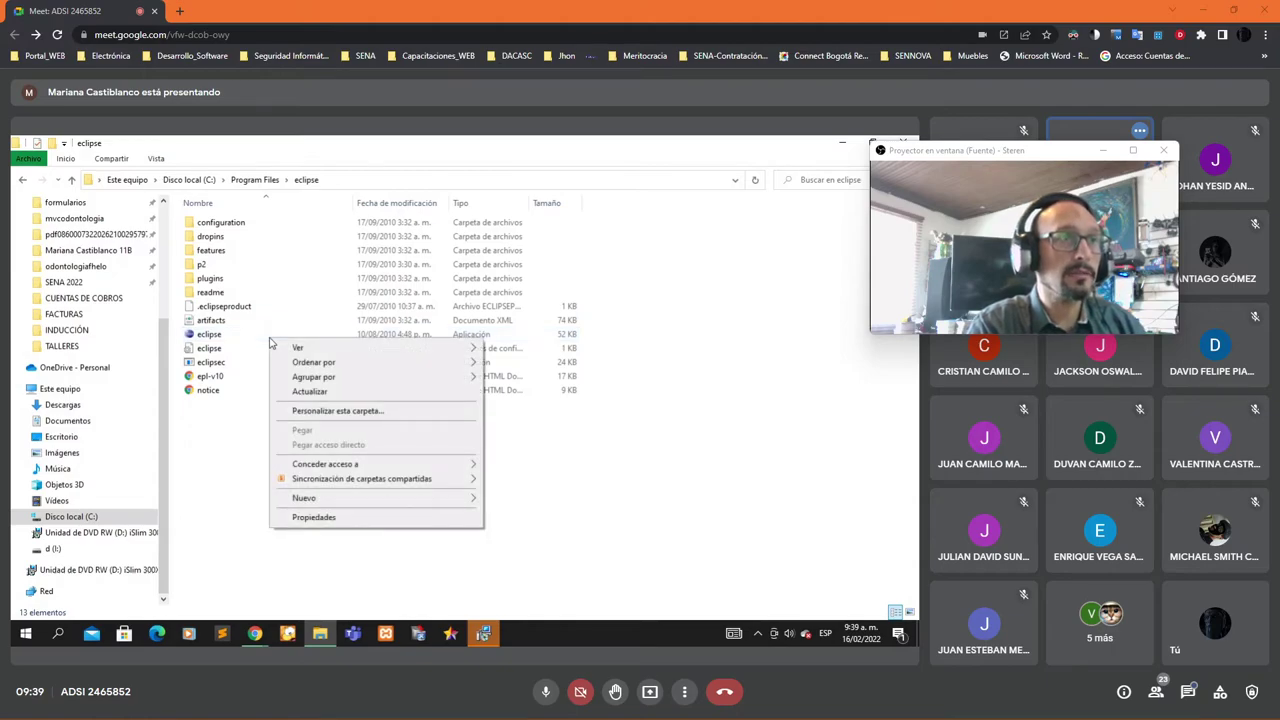
pyautogui.doubleClick(258, 336)
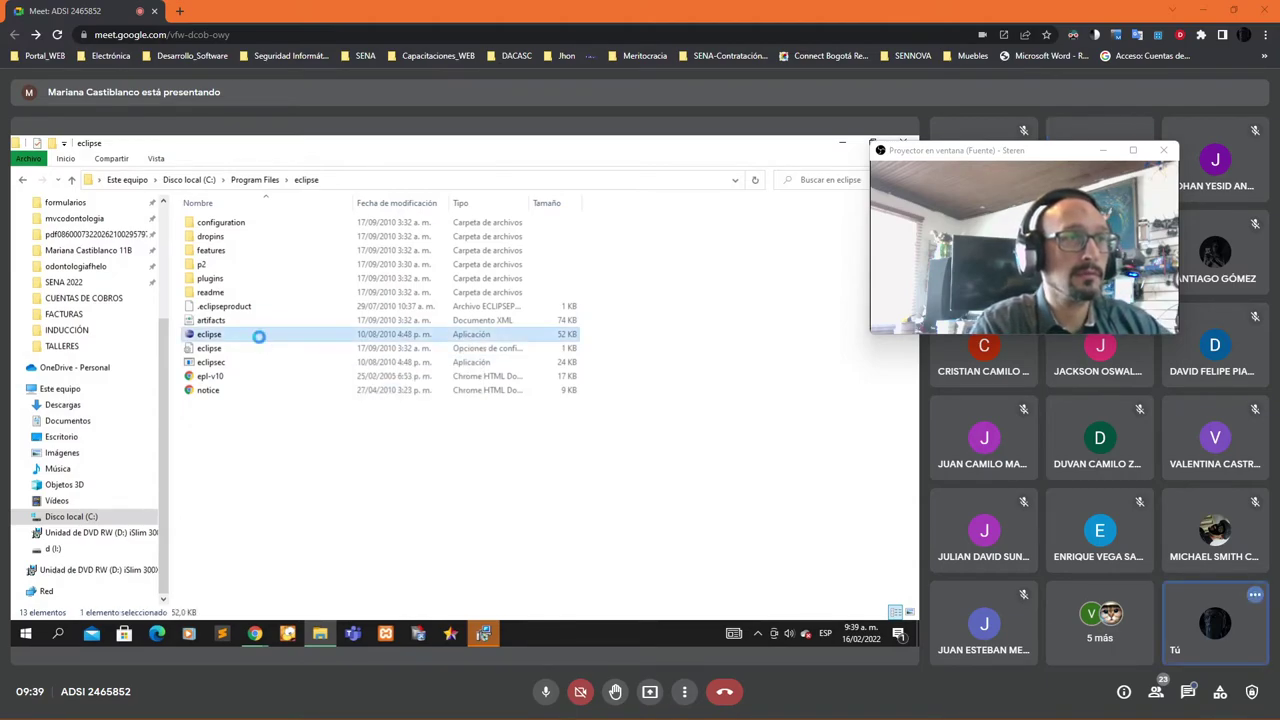
pyautogui.rightClick(258, 343)
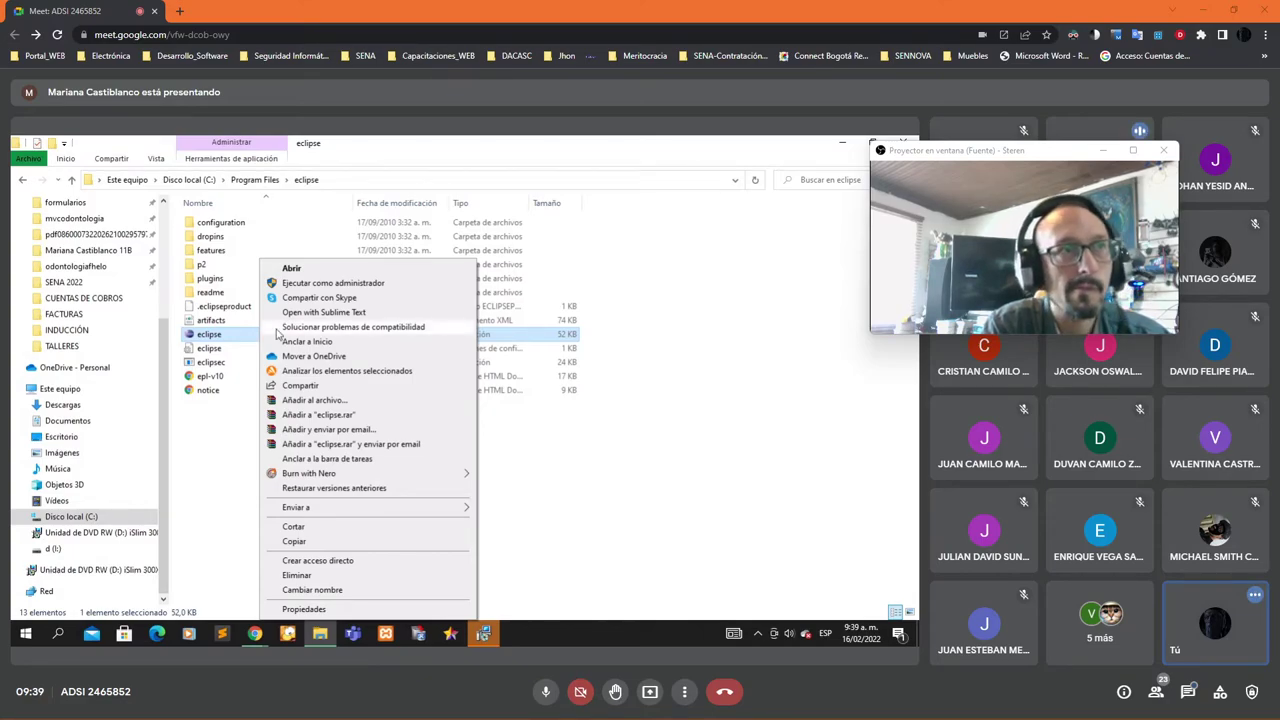
pyautogui.click(282, 341)
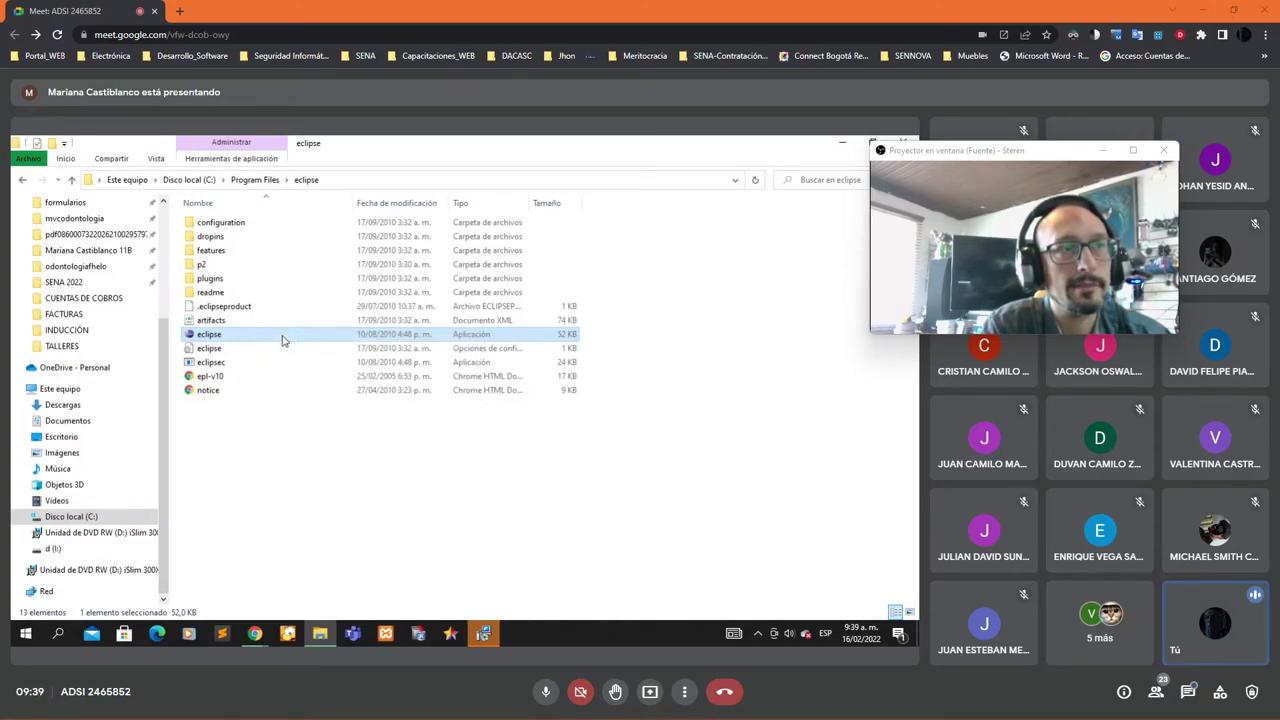
pyautogui.rightClick(235, 336)
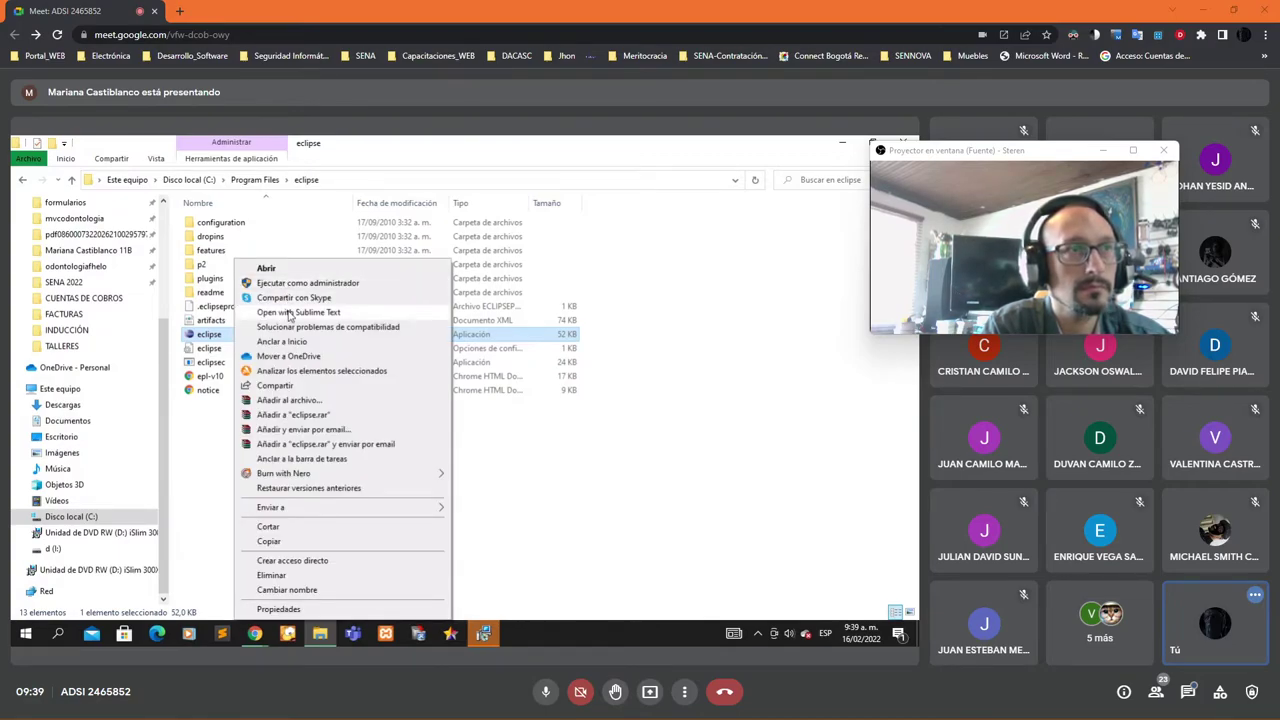
pyautogui.click(328, 458)
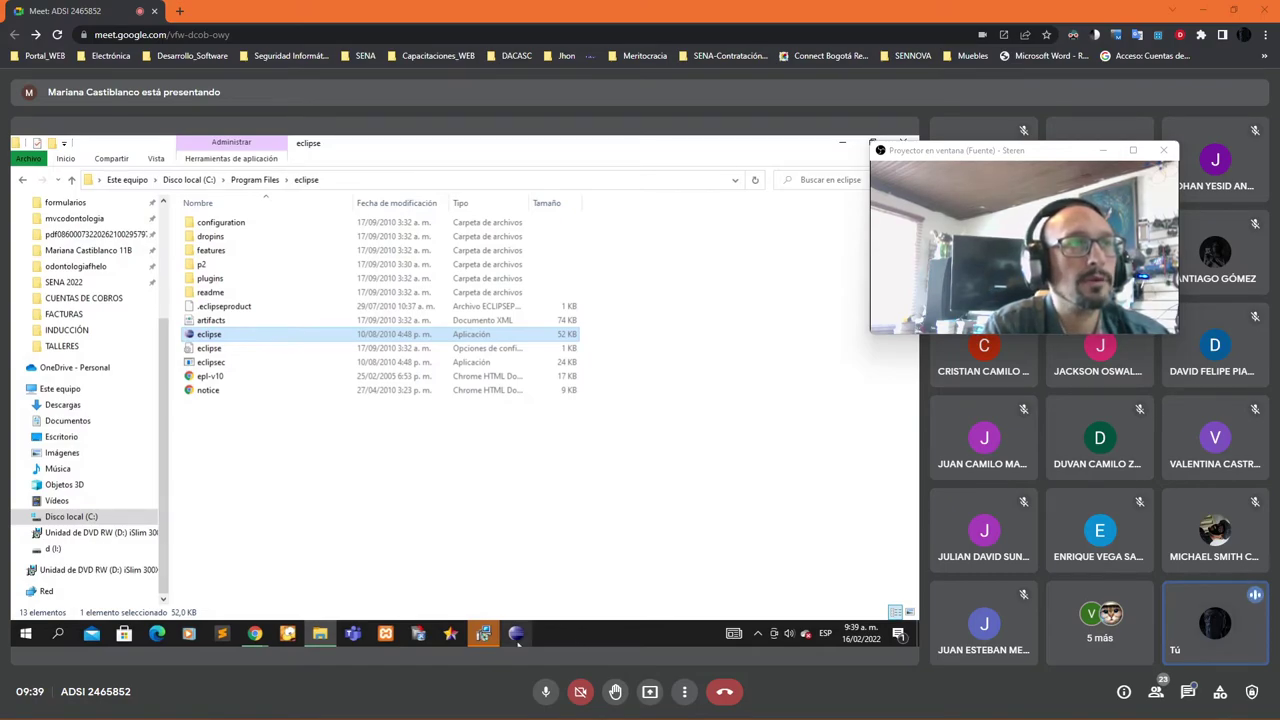
# Step: Return to Program Files and open the bin folder inside Java\jdk1.8.0_321
pyautogui.click(23, 183)
pyautogui.click(23, 183)
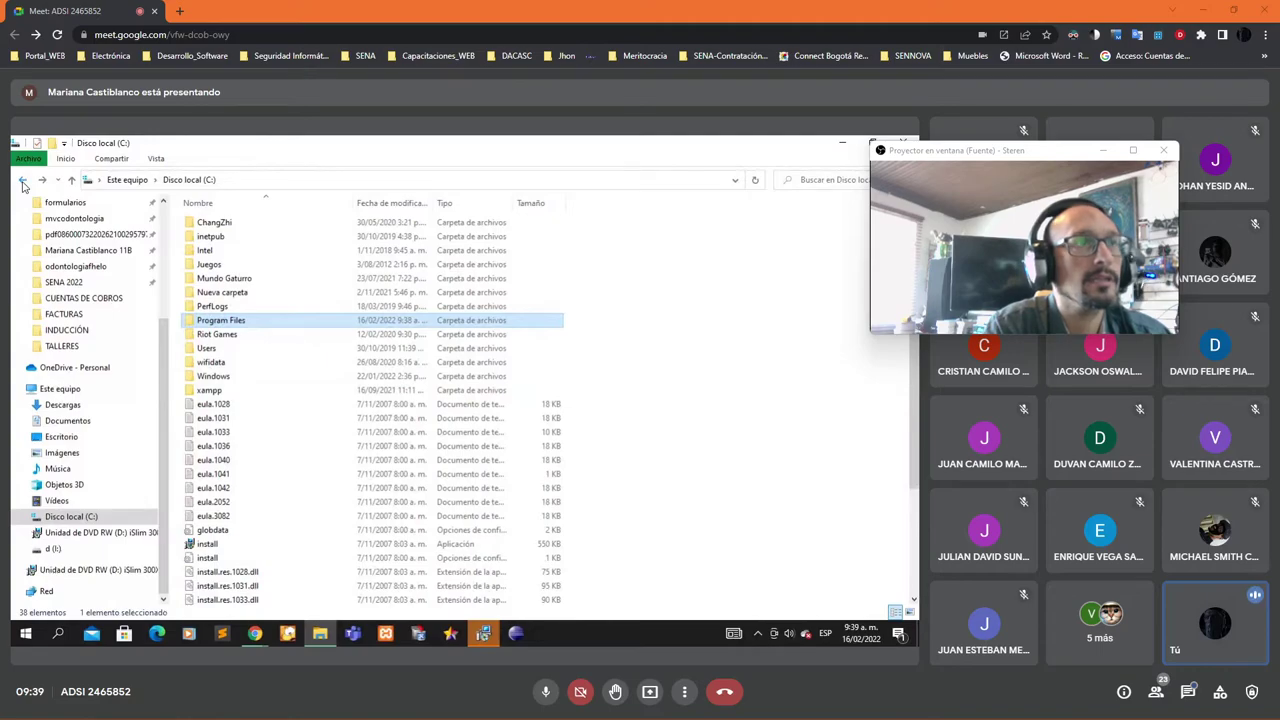
pyautogui.doubleClick(247, 322)
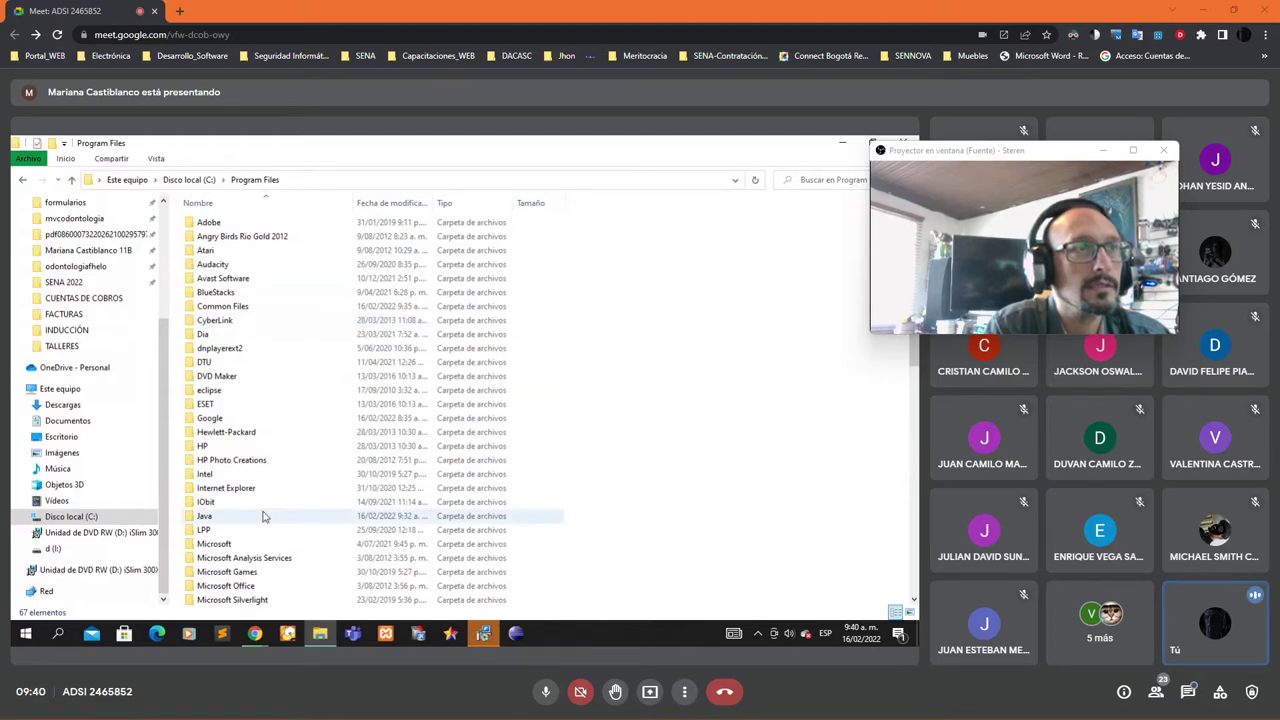
pyautogui.doubleClick(216, 516)
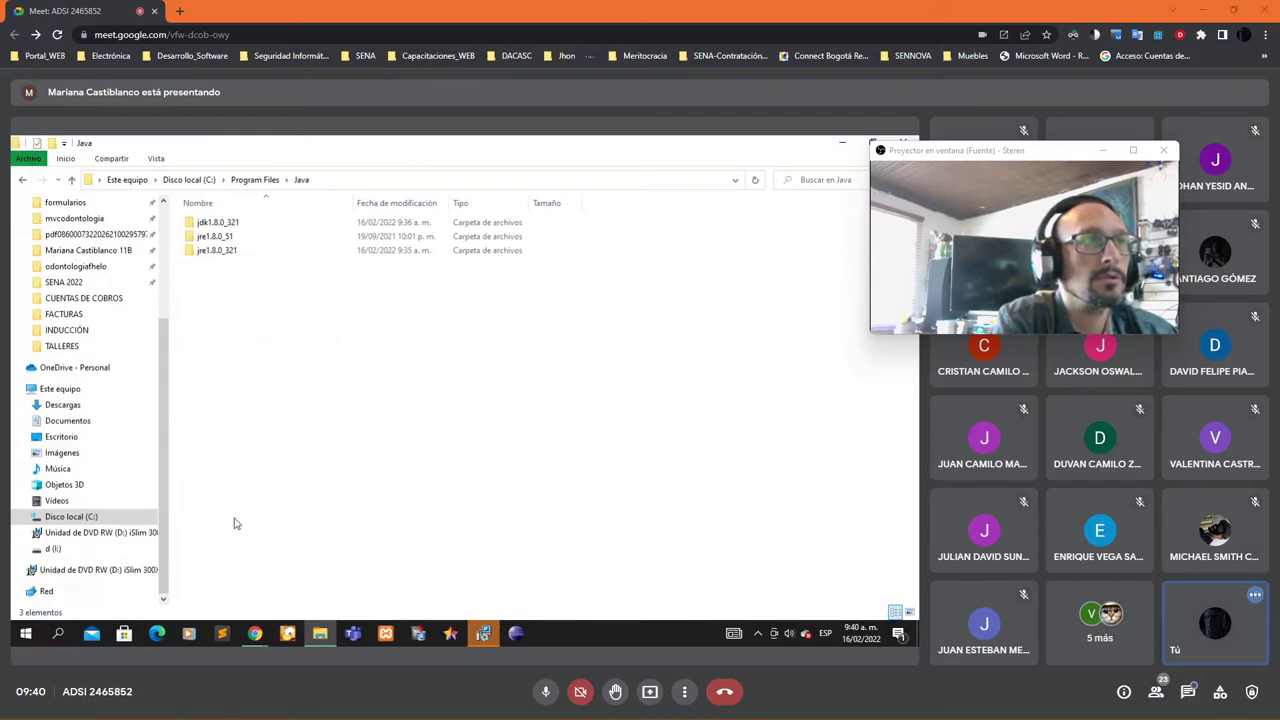
pyautogui.click(248, 223)
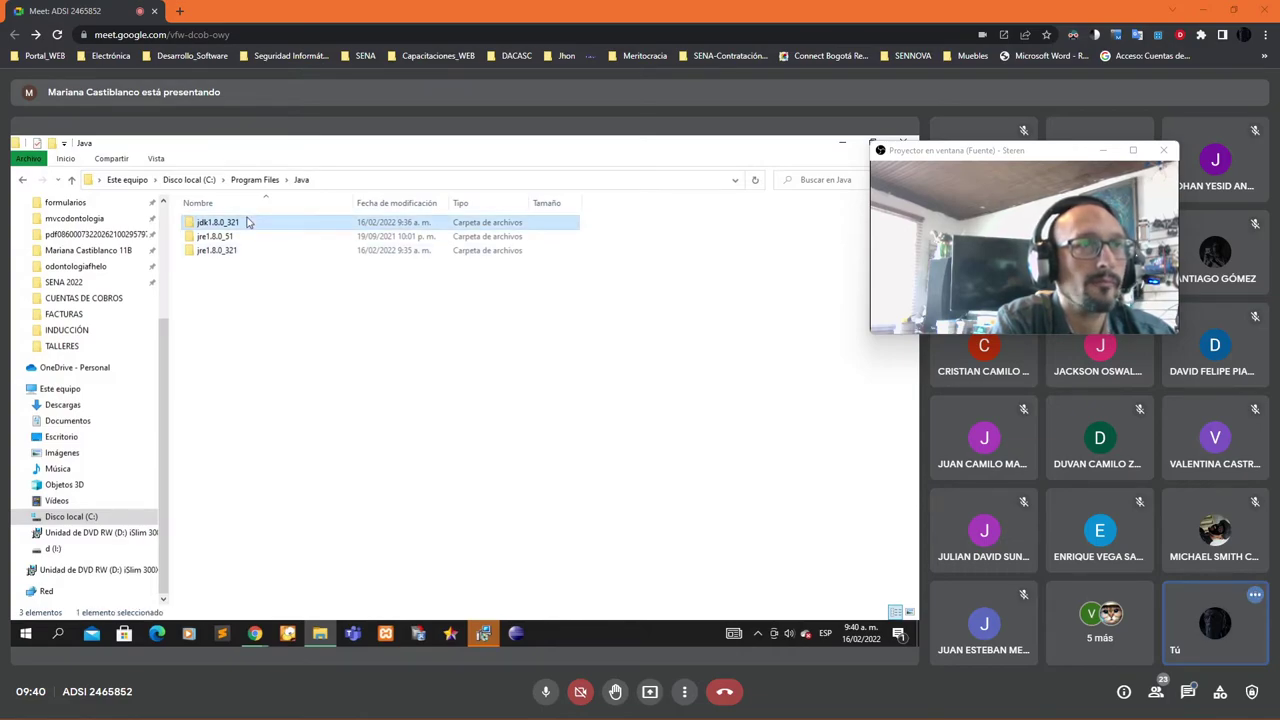
pyautogui.doubleClick(270, 227)
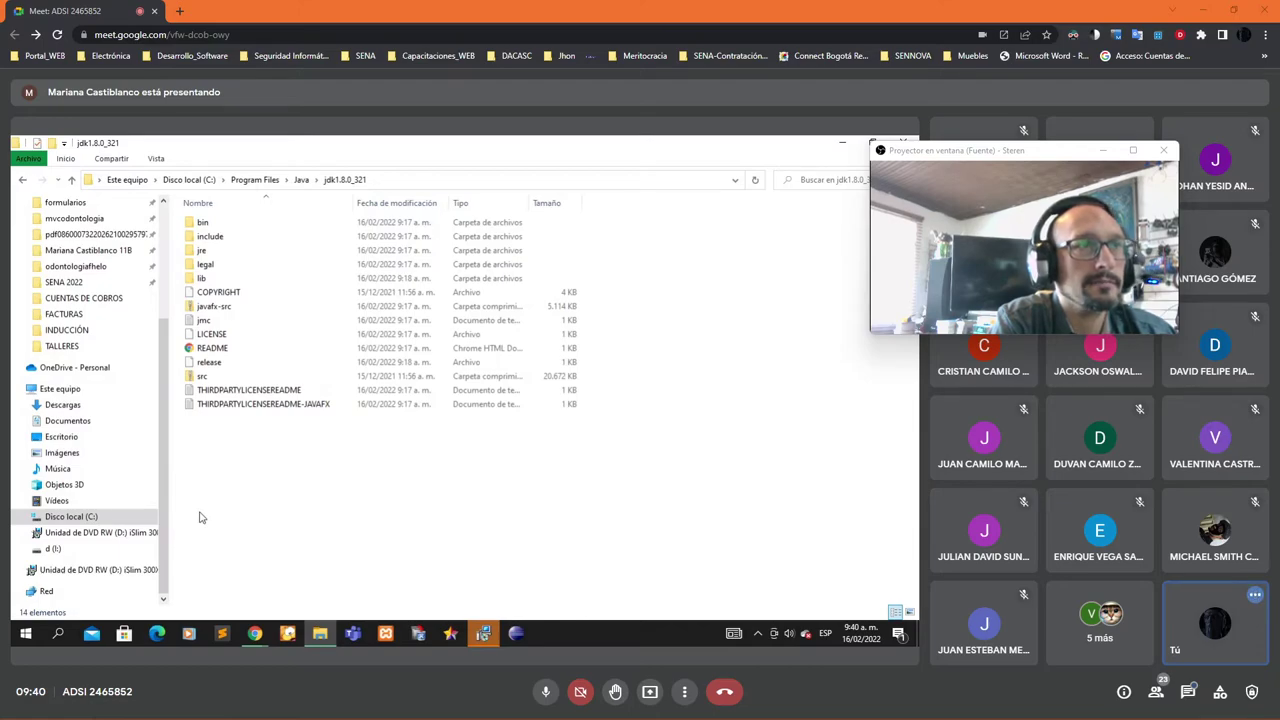
pyautogui.doubleClick(212, 222)
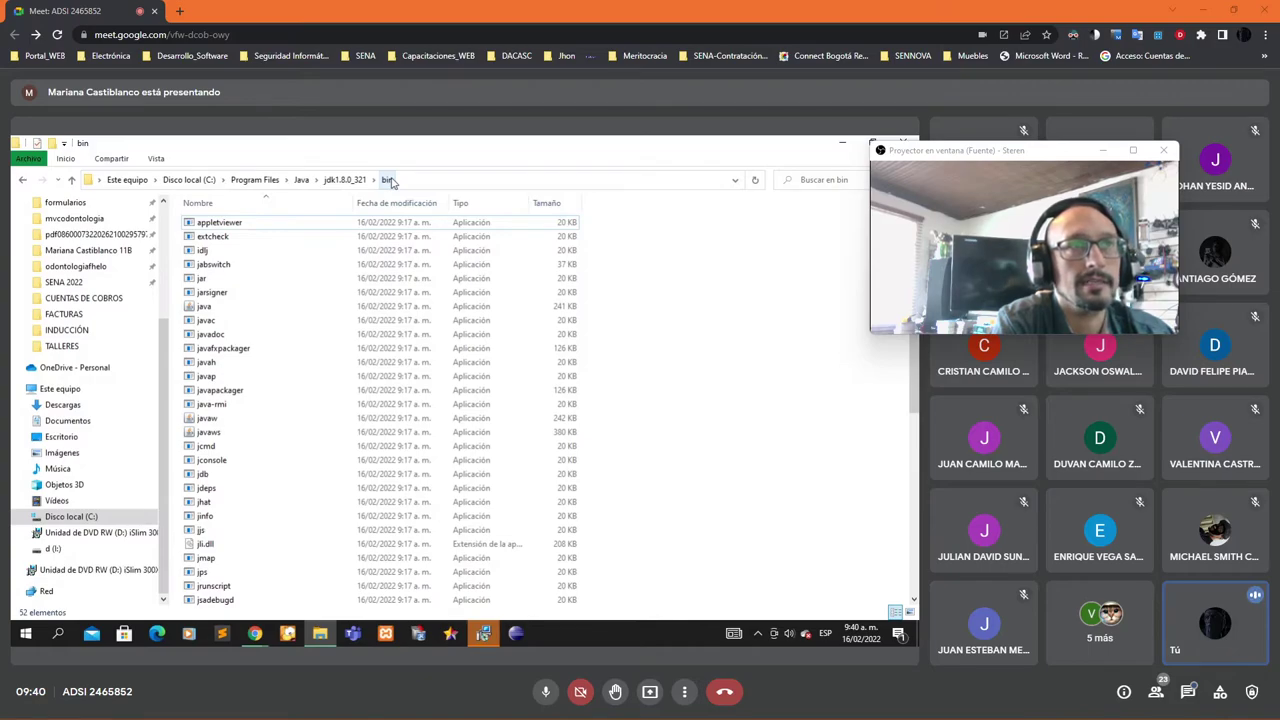
# Step: Show the bin folder's address as text and select the full path C:\Program Files\Java\jdk1.8.0_321\bin
pyautogui.rightClick(392, 183)
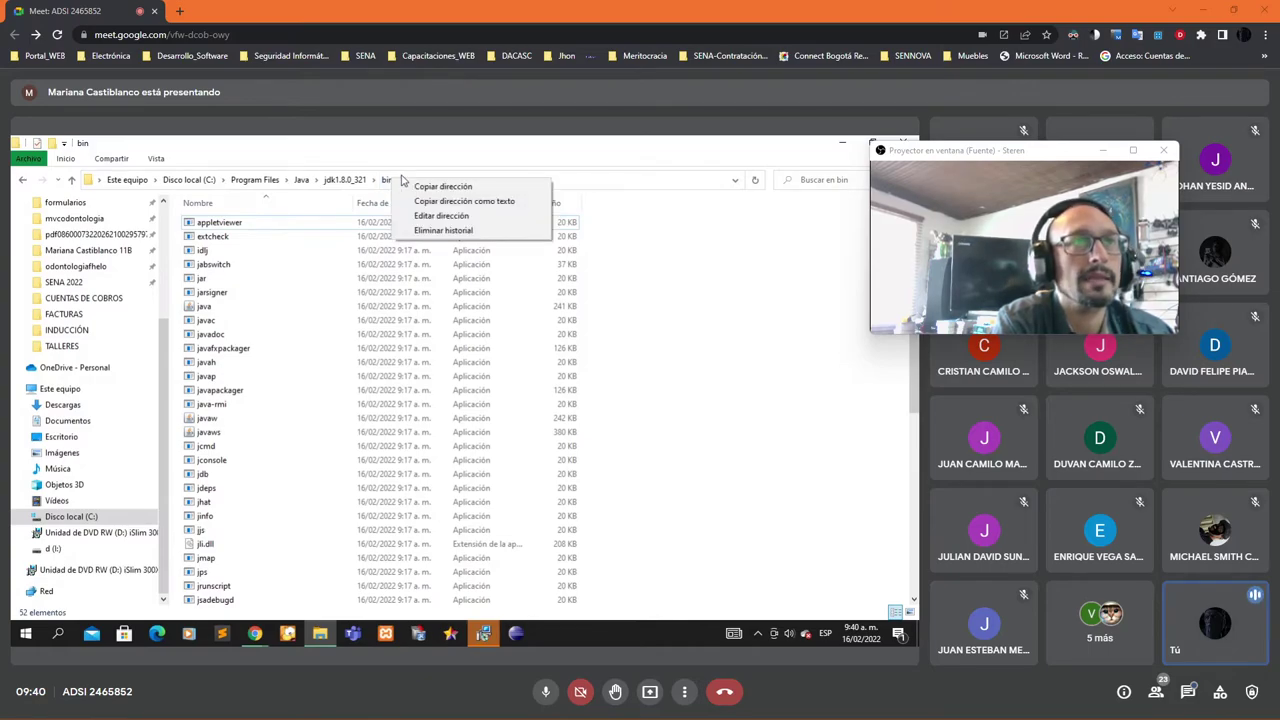
pyautogui.click(400, 183)
pyautogui.click(399, 183)
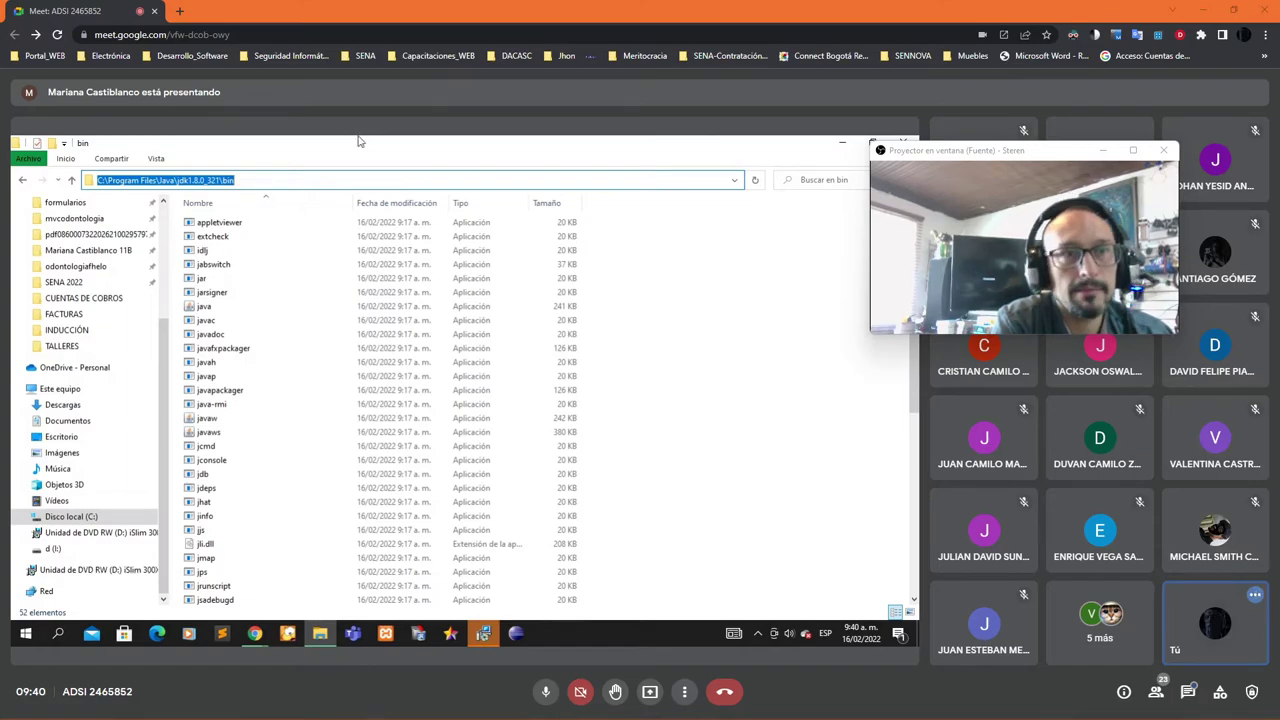
# Step: Switch to the finished Java SE Development Kit 8 Update 321 installer and close it
pyautogui.click(481, 638)
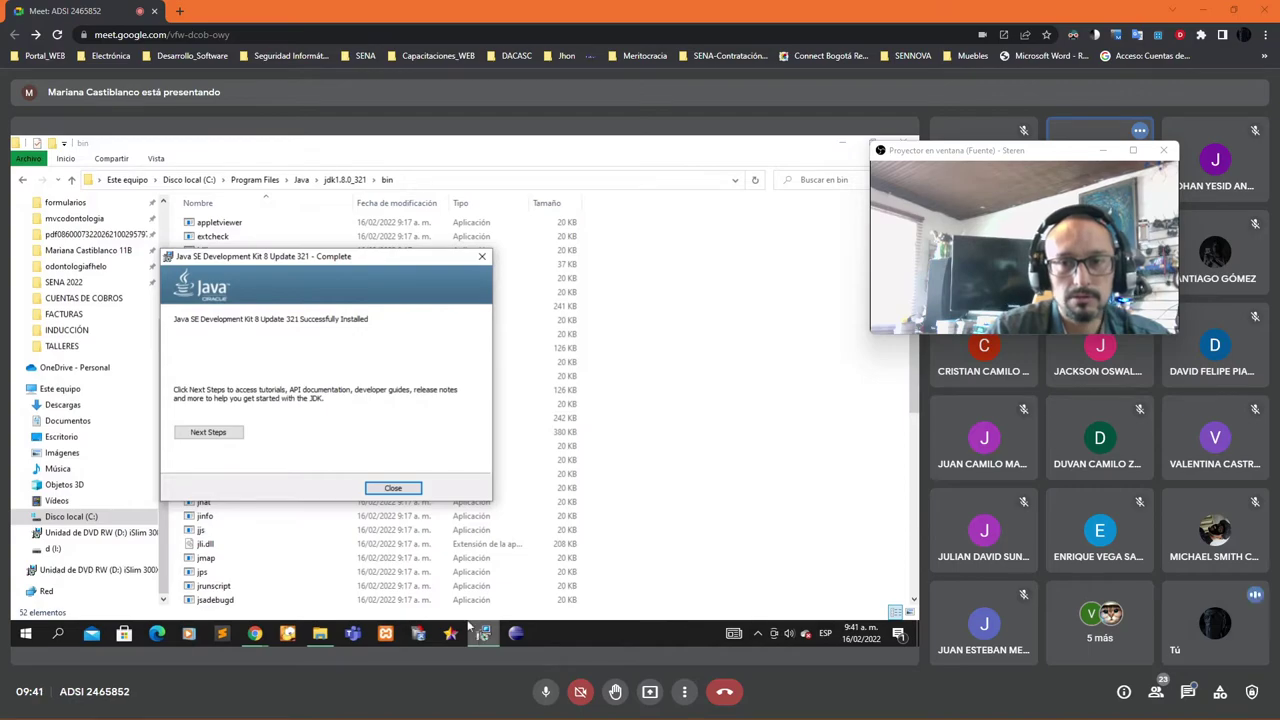
pyautogui.click(394, 488)
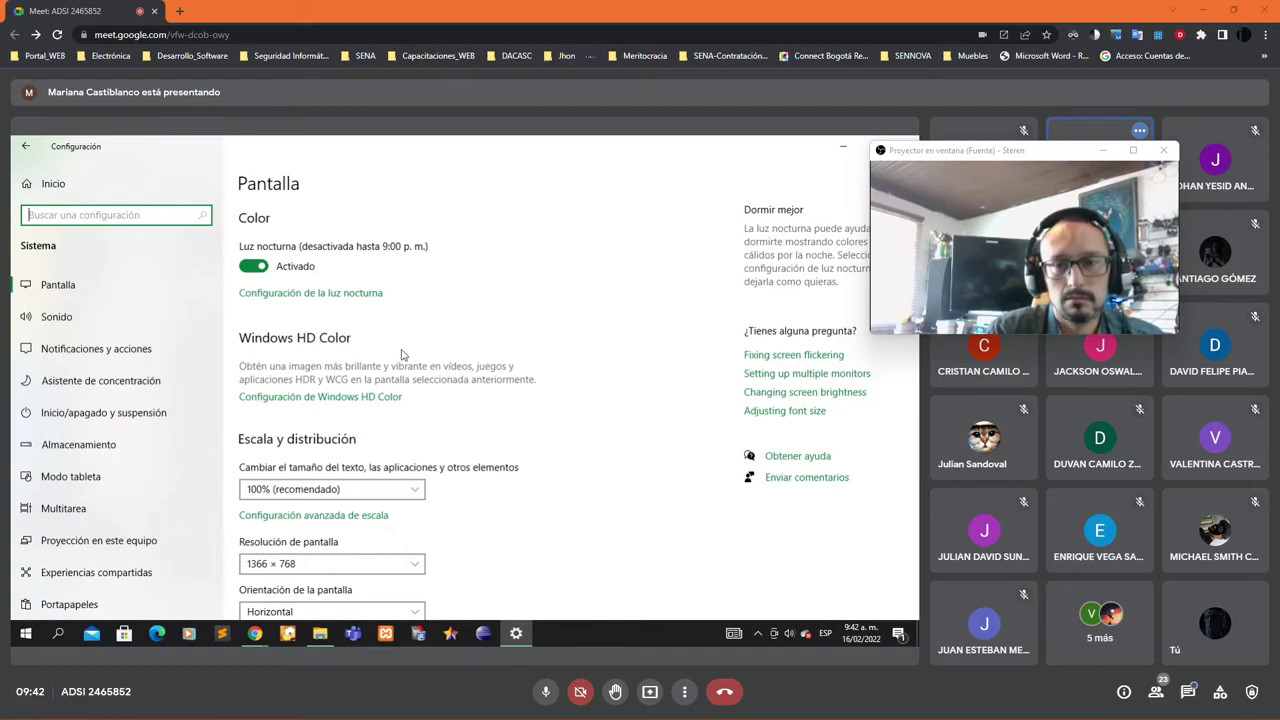
# Step: Run cmd, launch the Control Panel with "start control", and open Sistema under Sistema y seguridad
pyautogui.moveTo(535, 405)
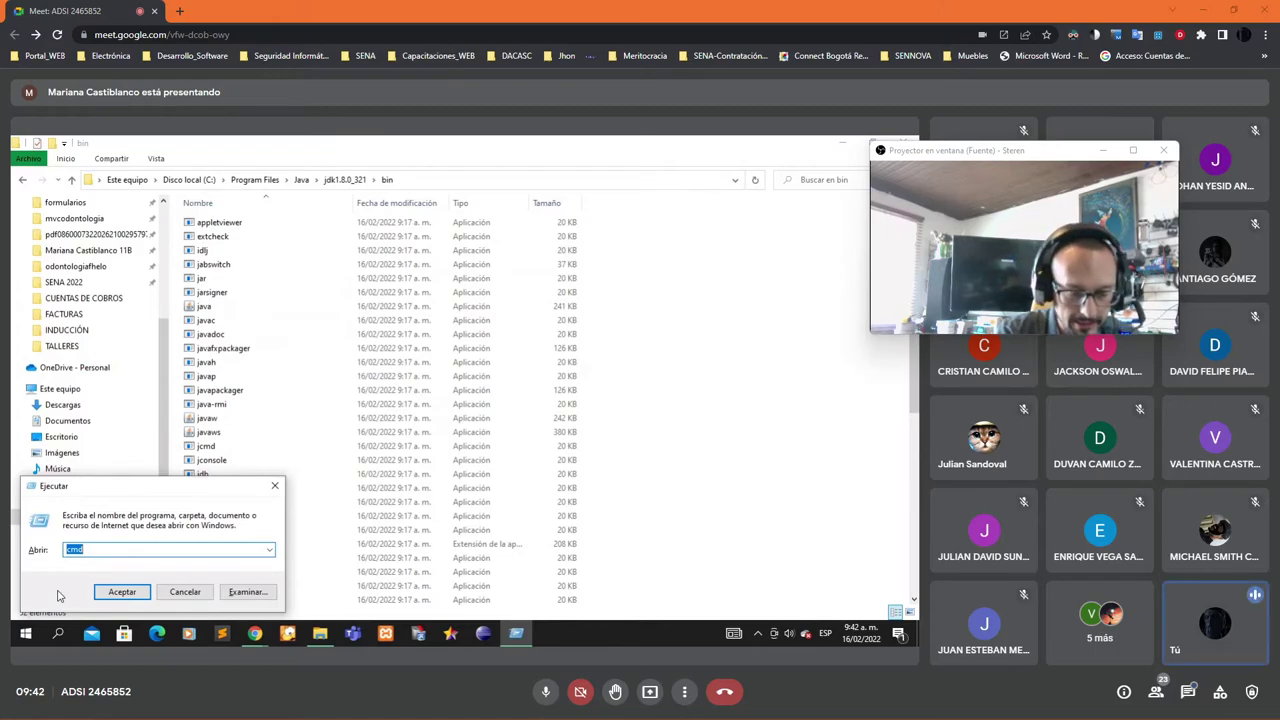
pyautogui.click(118, 594)
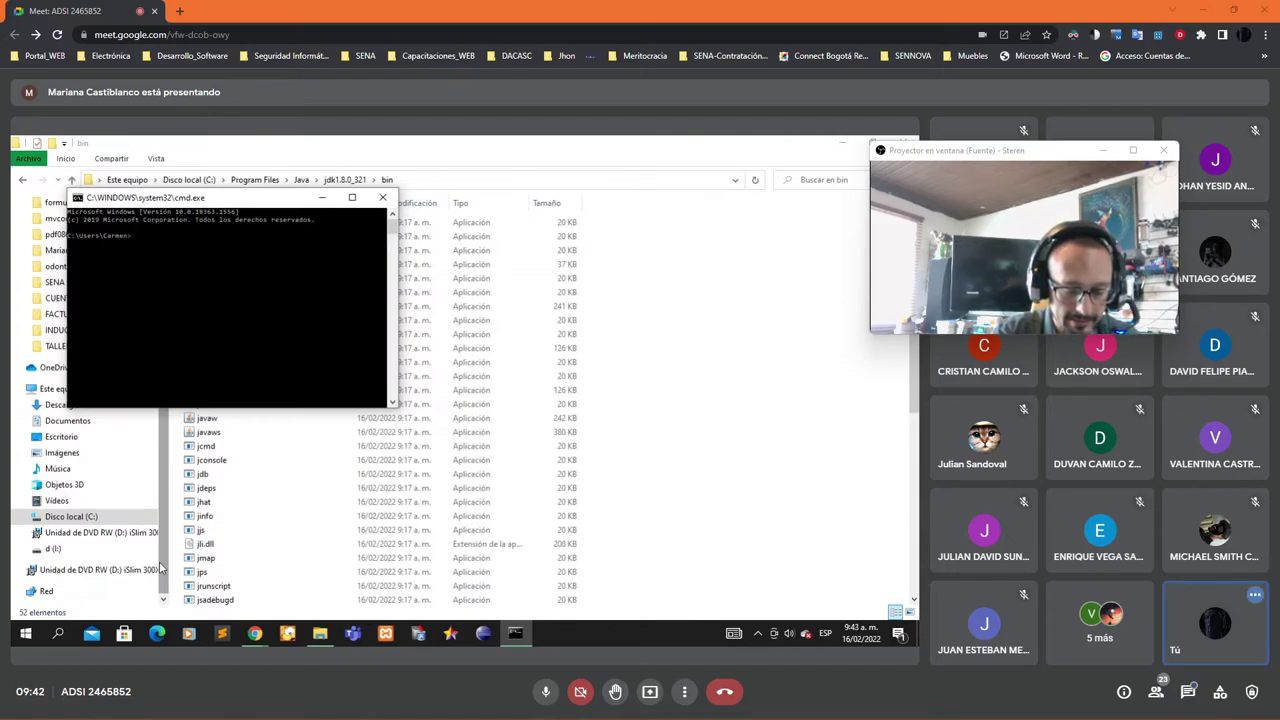
pyautogui.write('cd')
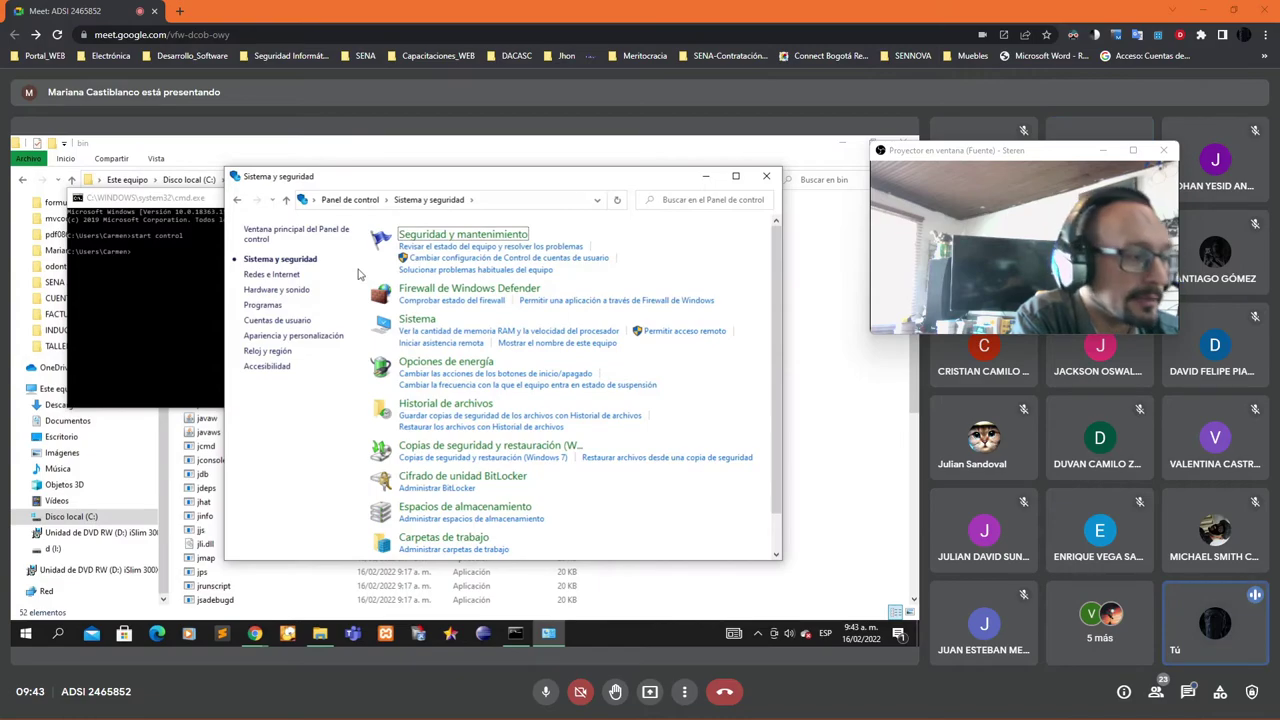
pyautogui.click(438, 322)
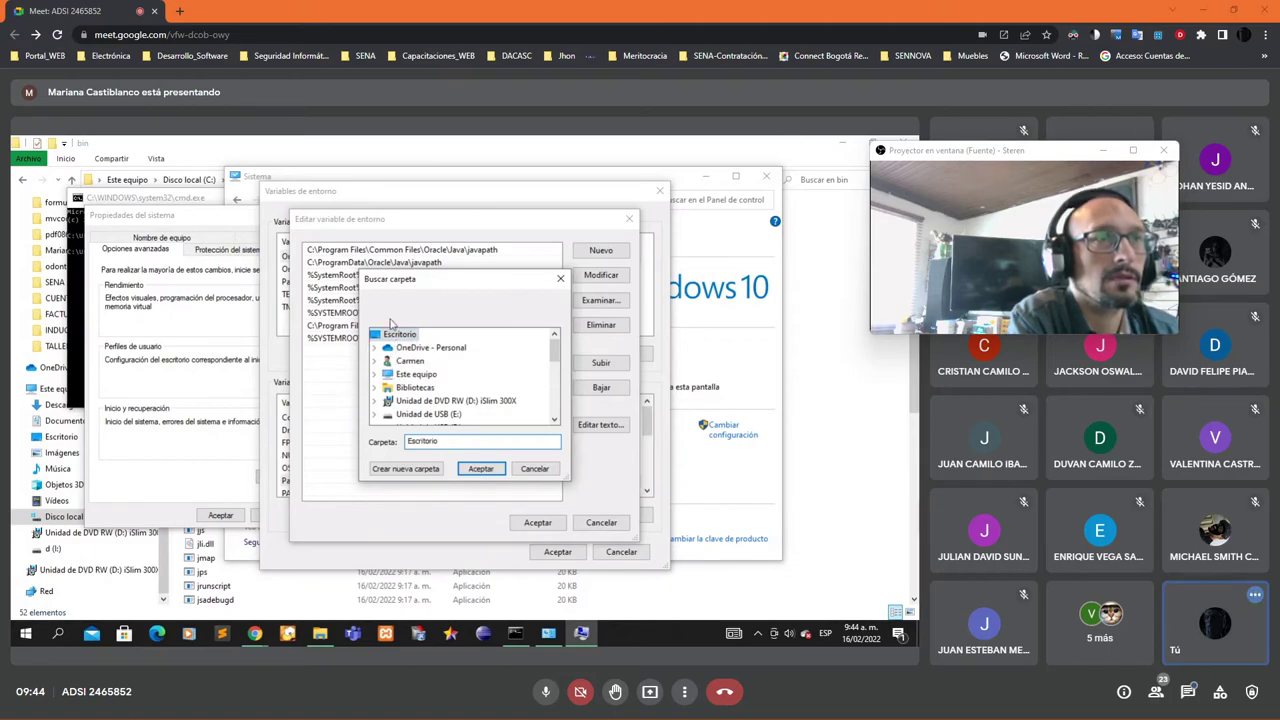
# Step: In the folder browser for the new Path entry, expand Este equipo, Disco local (C:) and Program Files
pyautogui.doubleClick(428, 374)
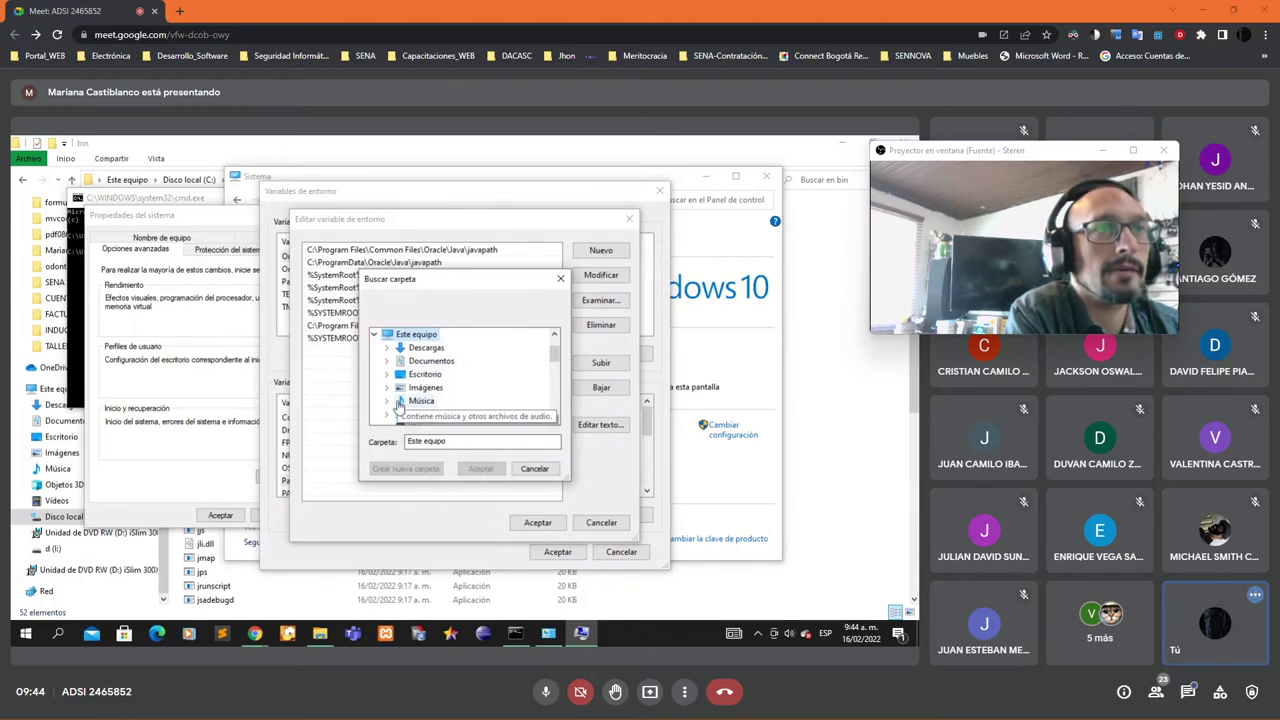
pyautogui.scroll(-2, 491, 372)
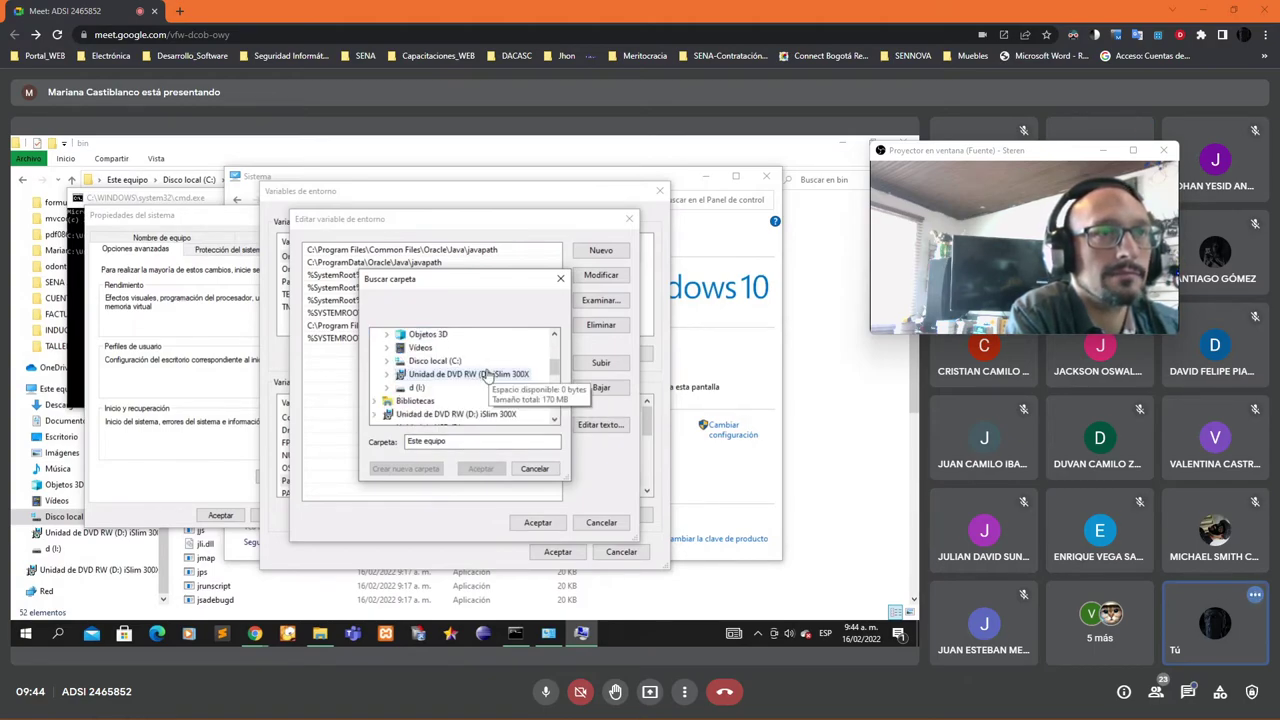
pyautogui.doubleClick(438, 362)
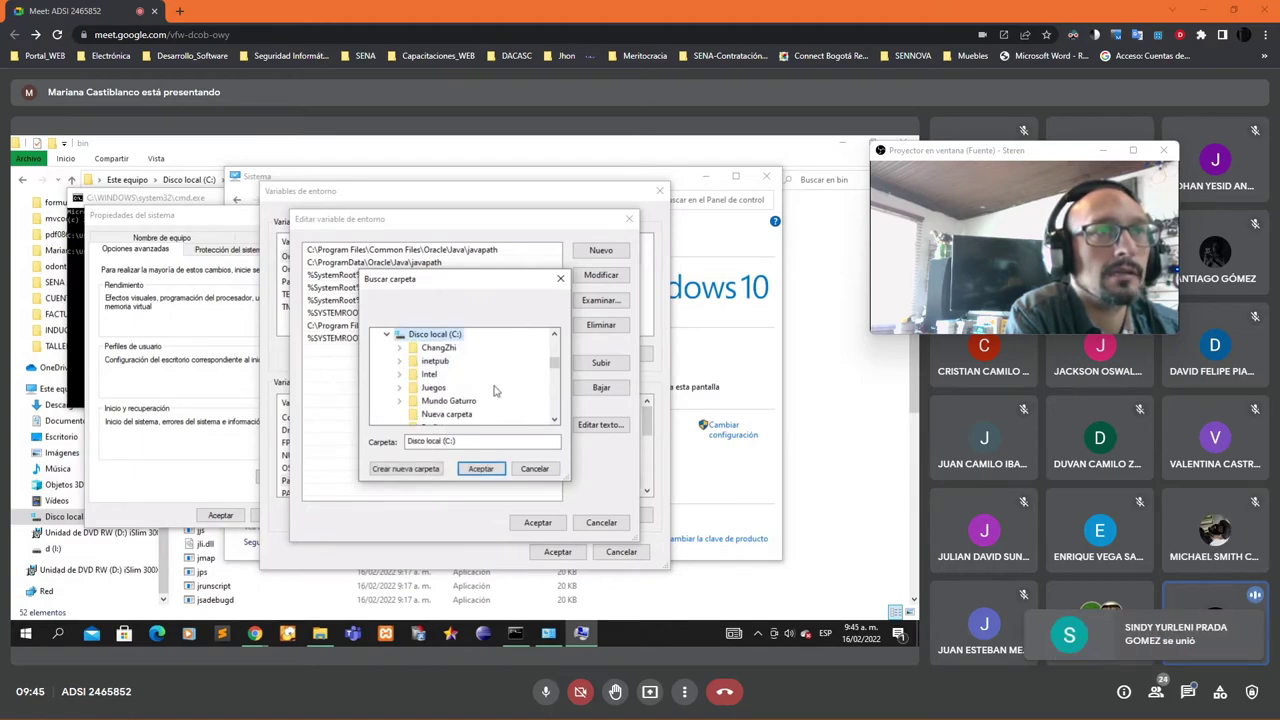
pyautogui.scroll(-1, 495, 390)
pyautogui.scroll(1, 493, 390)
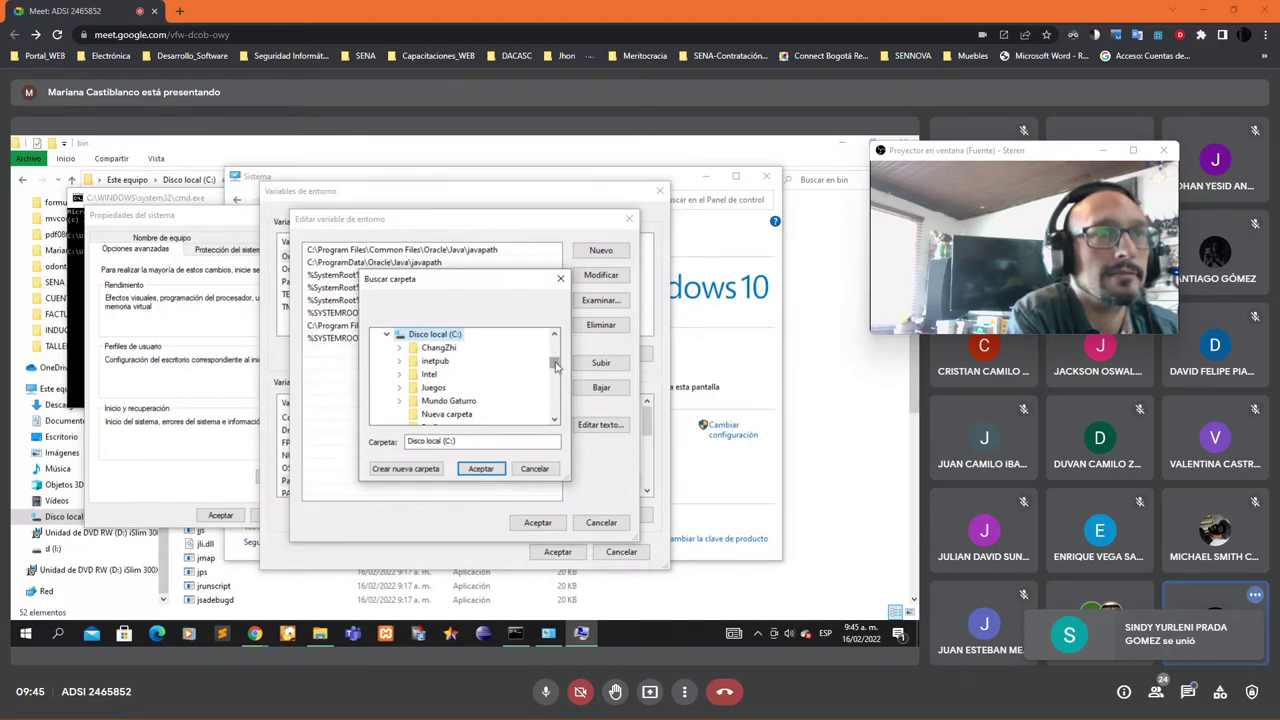
pyautogui.scroll(-1, 557, 368)
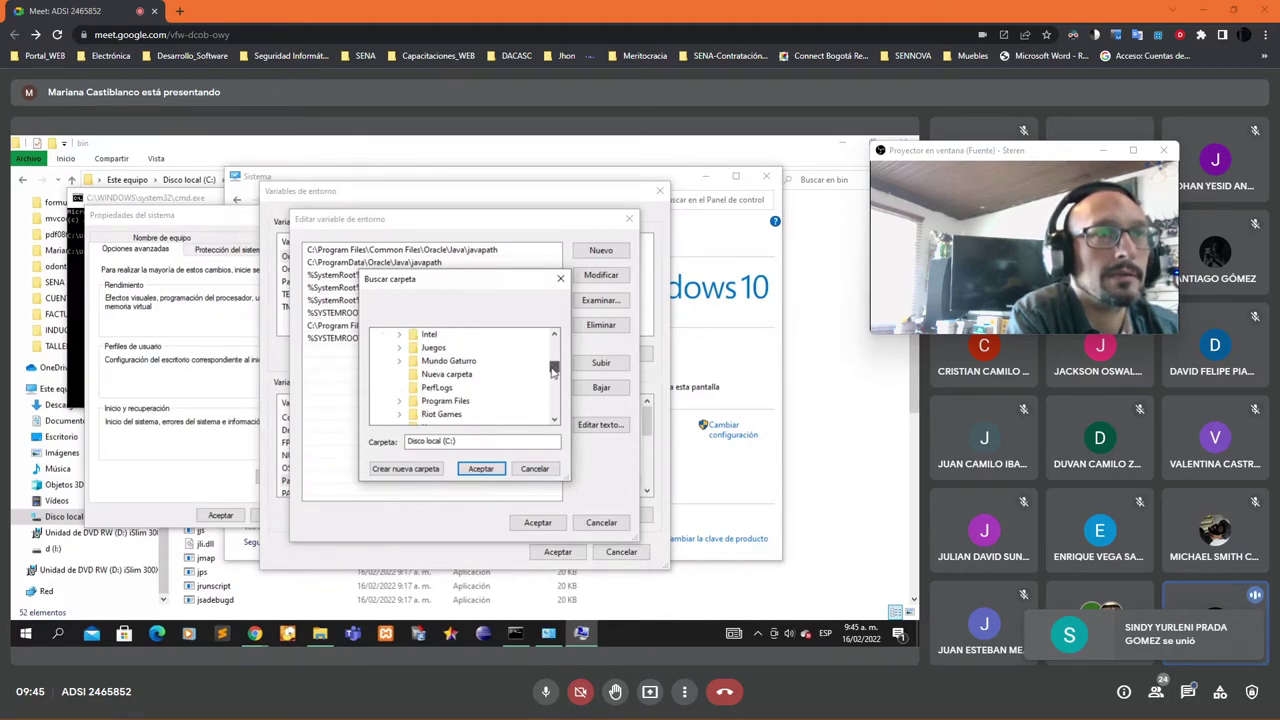
pyautogui.doubleClick(460, 402)
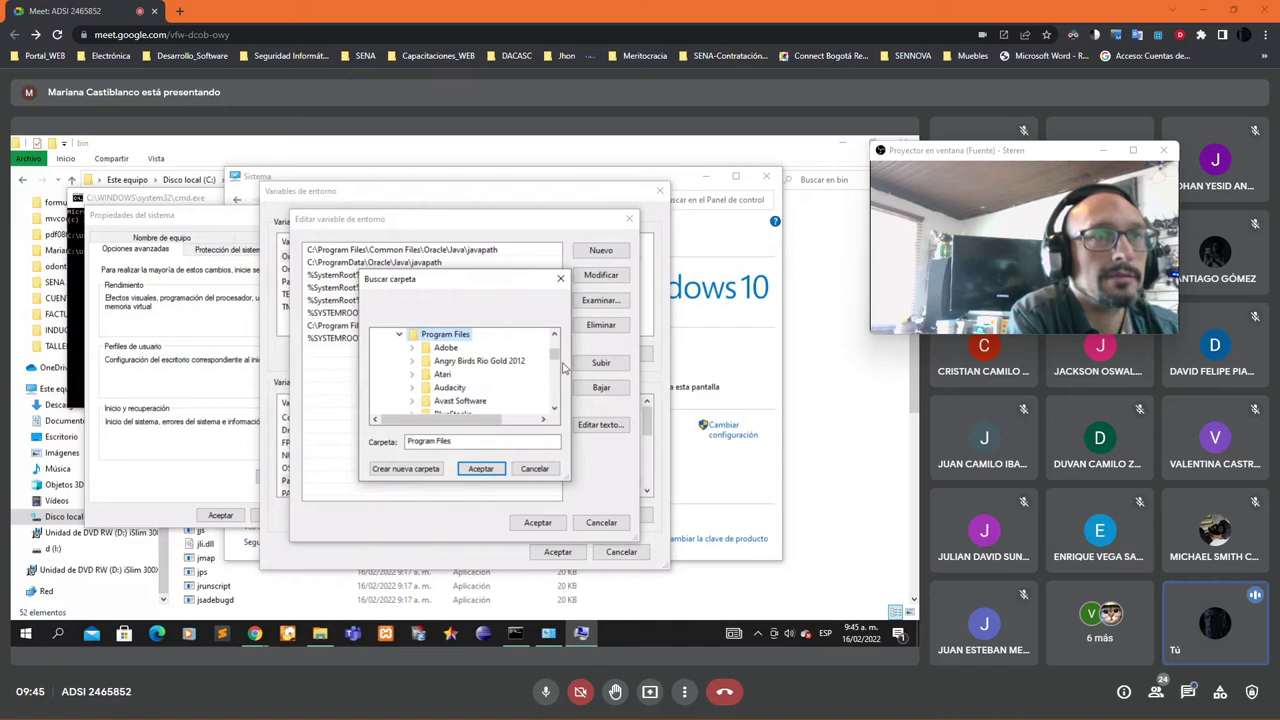
# Step: Add the Java\jdk1.8.0_321\bin folder to the system Path variable and accept the edited list
pyautogui.scroll(-4, 557, 366)
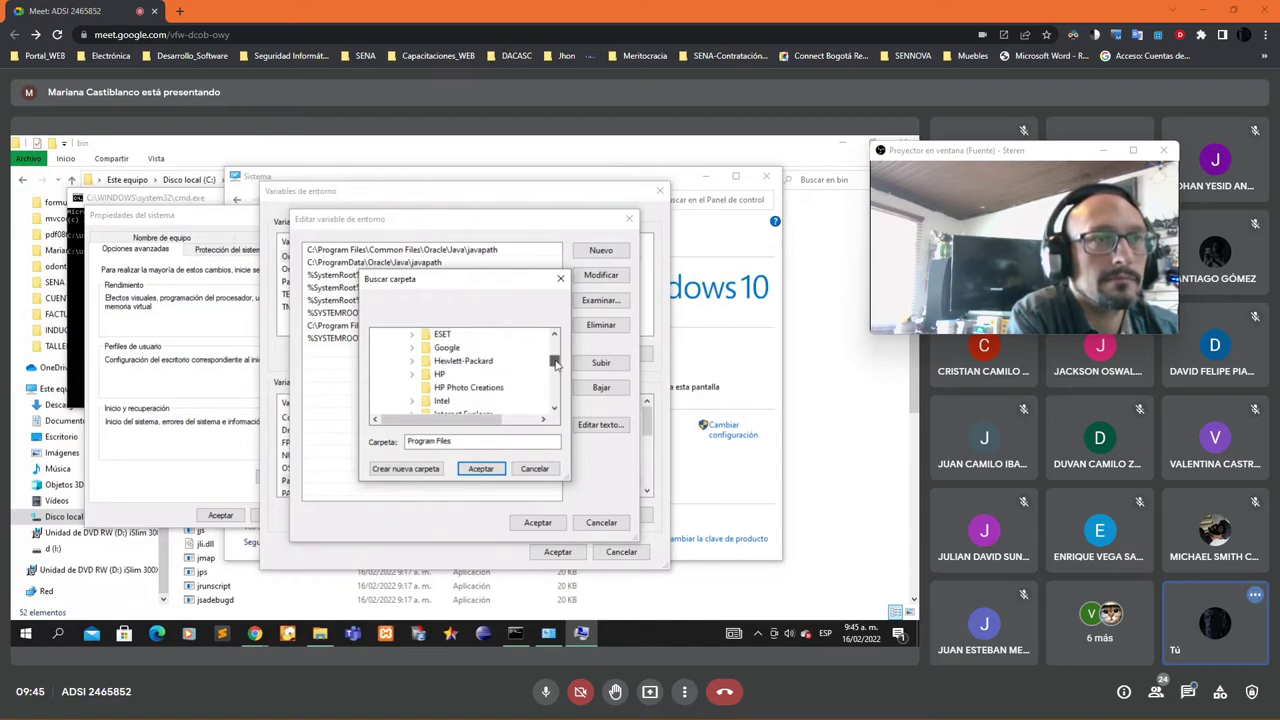
pyautogui.scroll(-1, 557, 366)
pyautogui.doubleClick(447, 402)
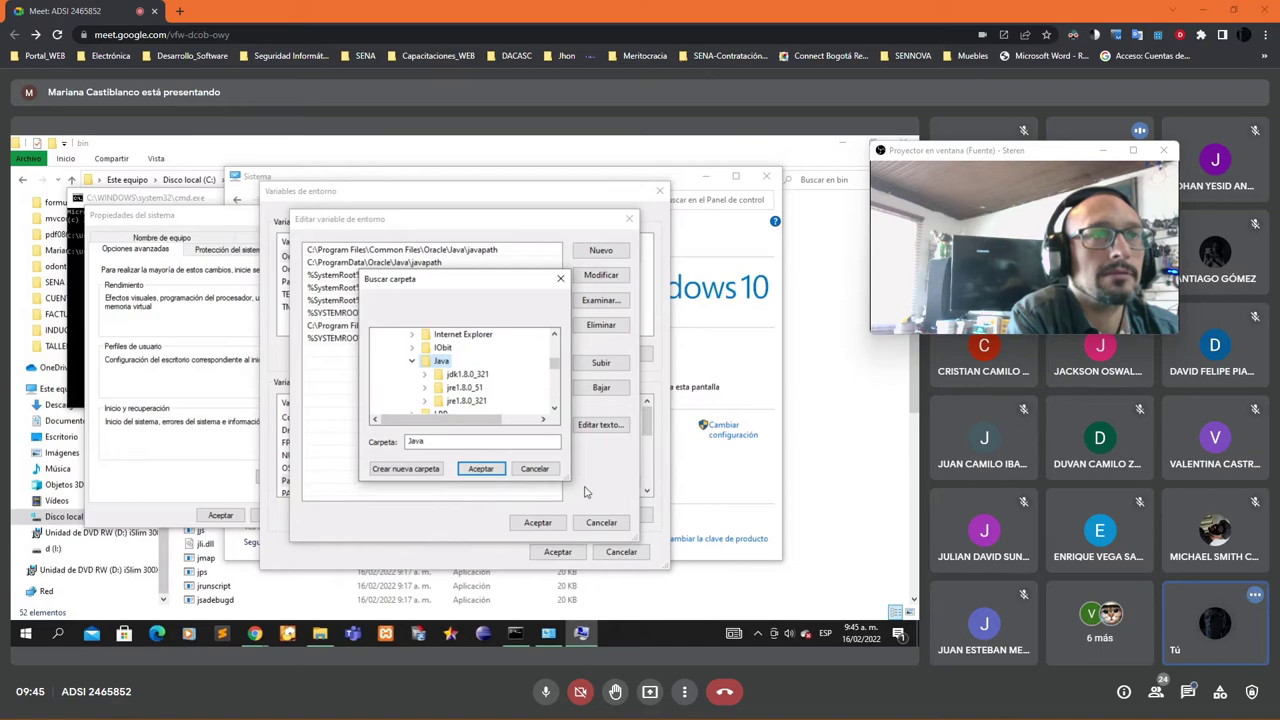
pyautogui.doubleClick(466, 374)
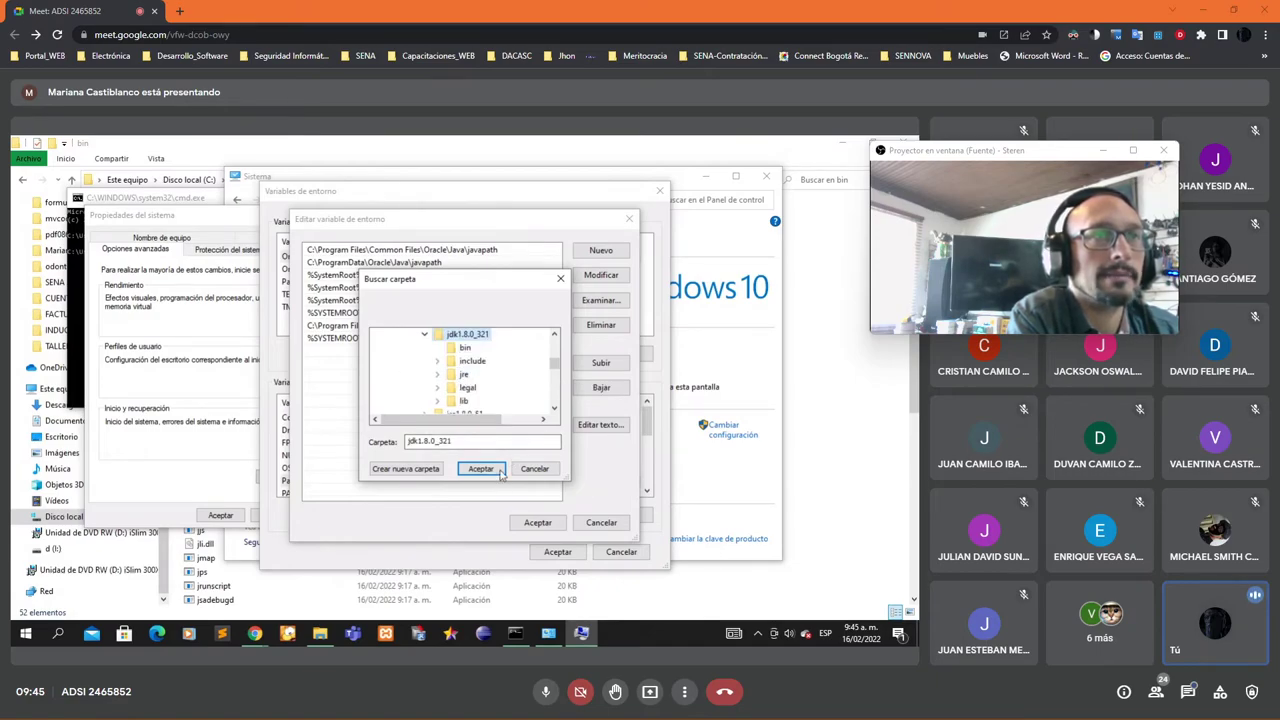
pyautogui.click(465, 348)
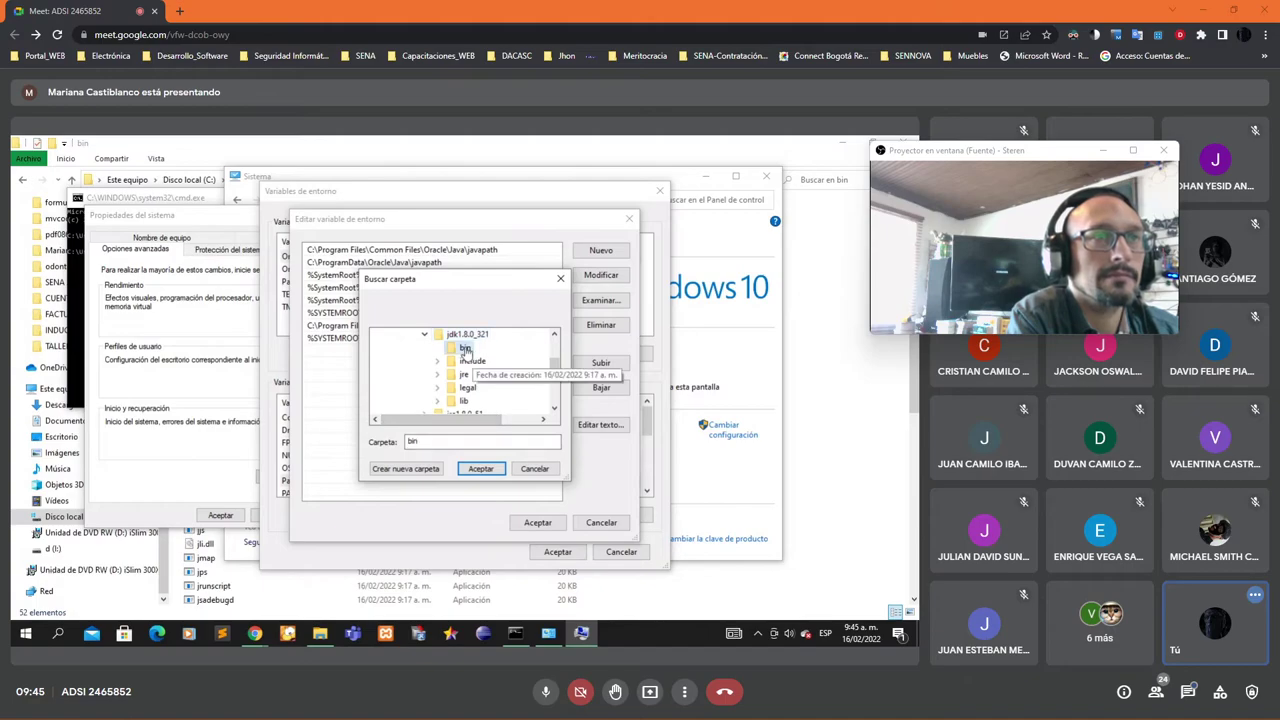
pyautogui.click(480, 469)
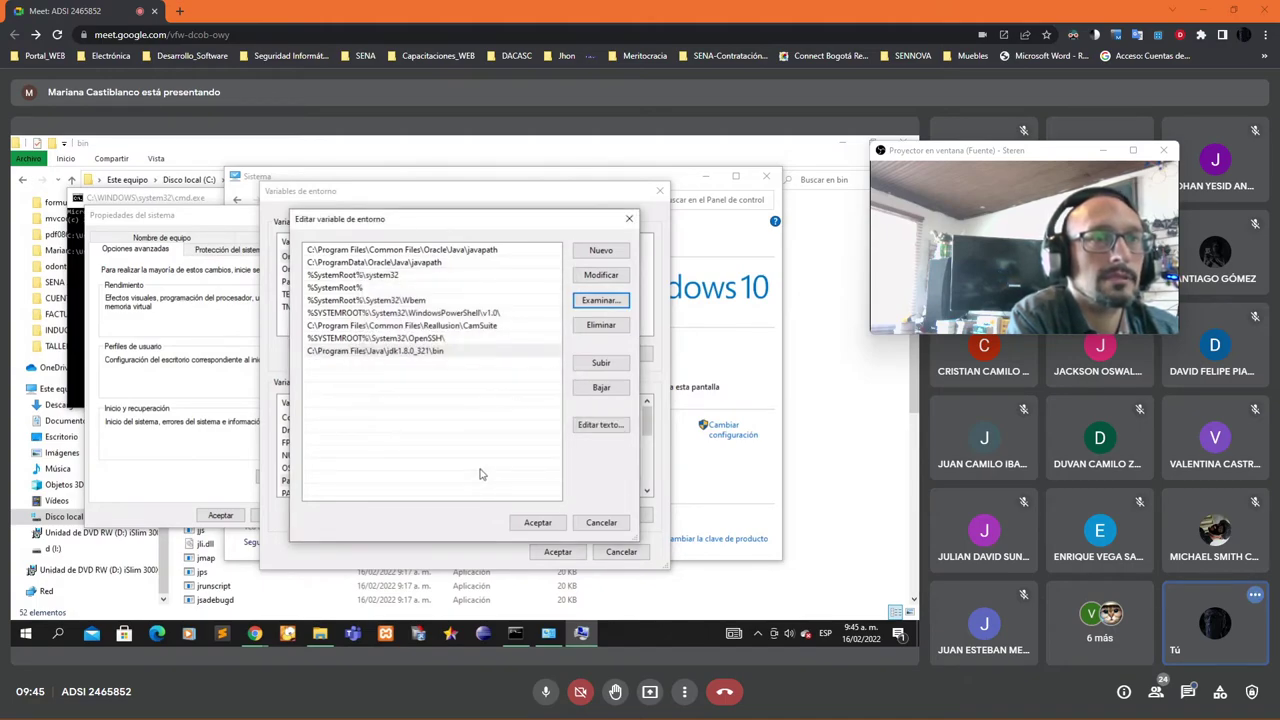
pyautogui.click(537, 522)
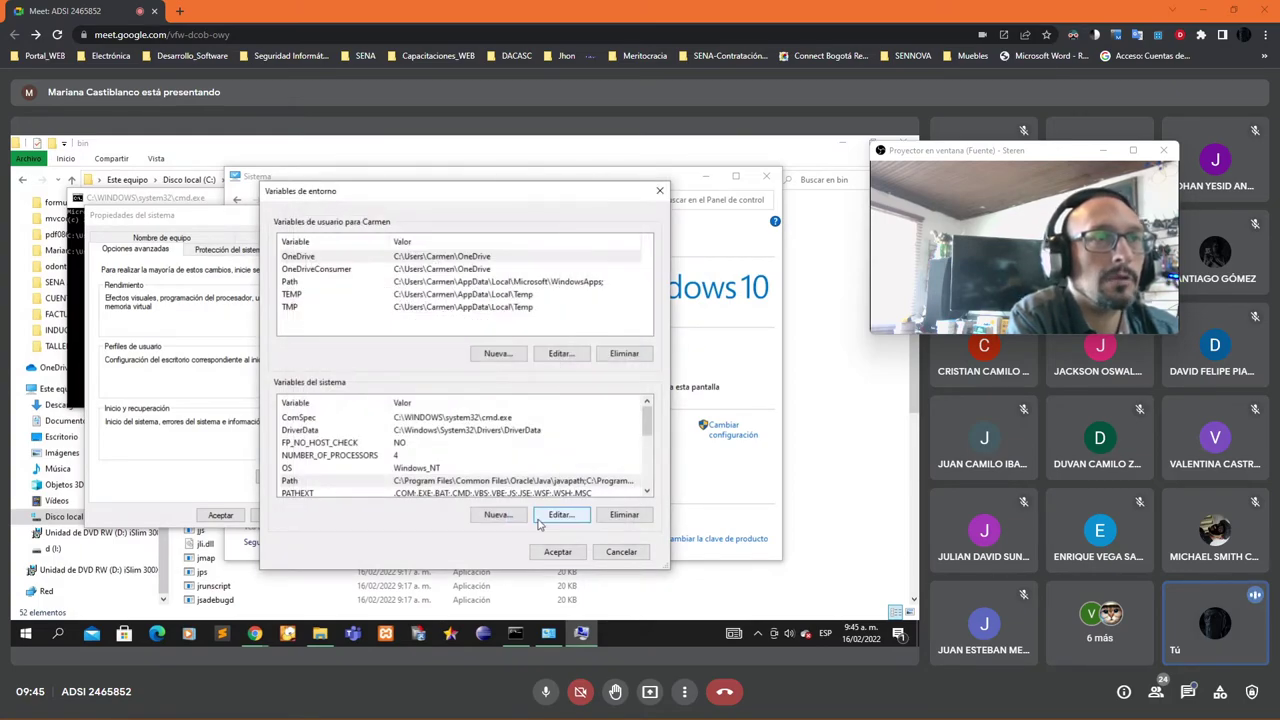
# Step: Start a new system variable and name it JAVA_HOME
pyautogui.click(498, 514)
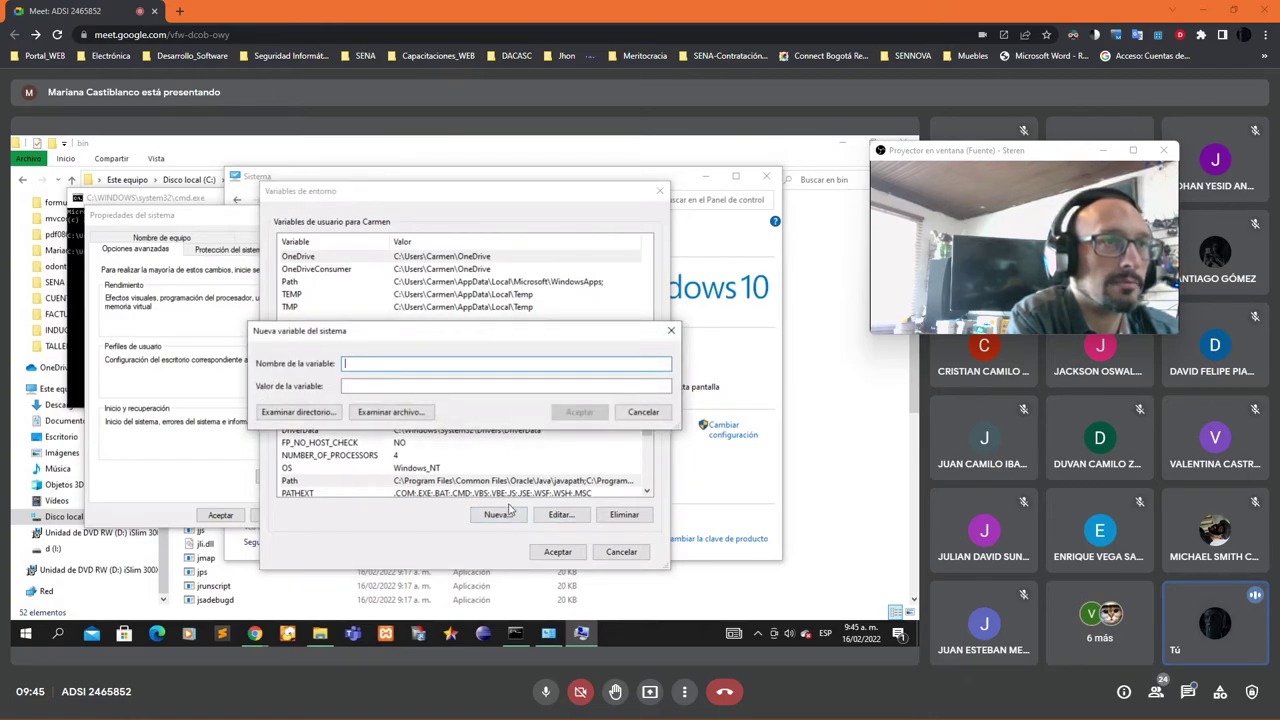
pyautogui.write('JAVA_')
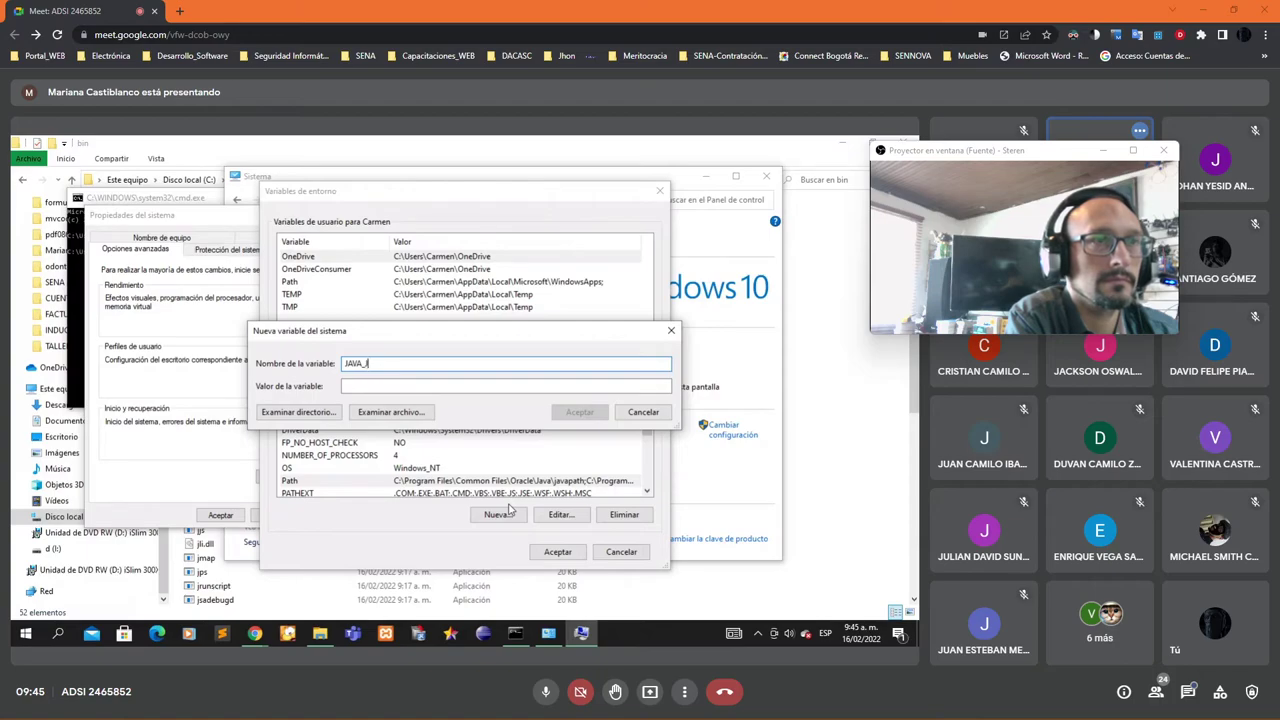
pyautogui.write('ME')
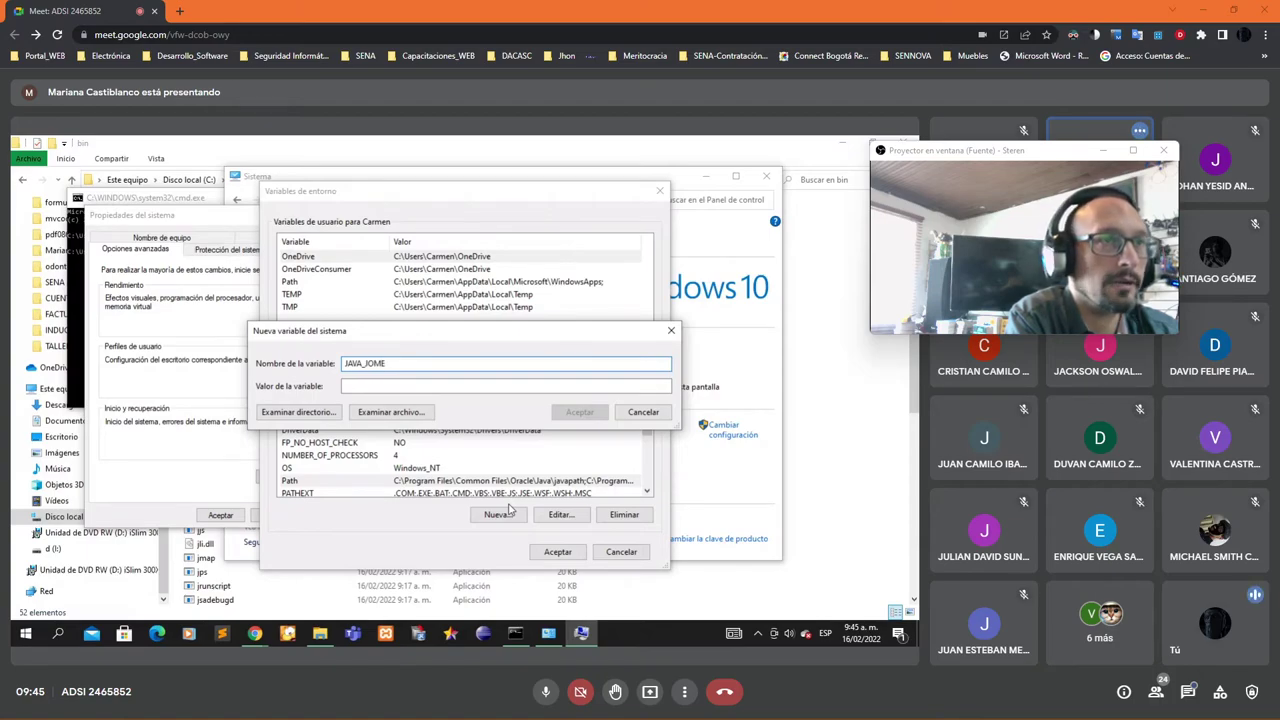
pyautogui.press('BackSpace')
pyautogui.press('BackSpace')
pyautogui.press('BackSpace')
pyautogui.press('BackSpace')
pyautogui.write('HOME')
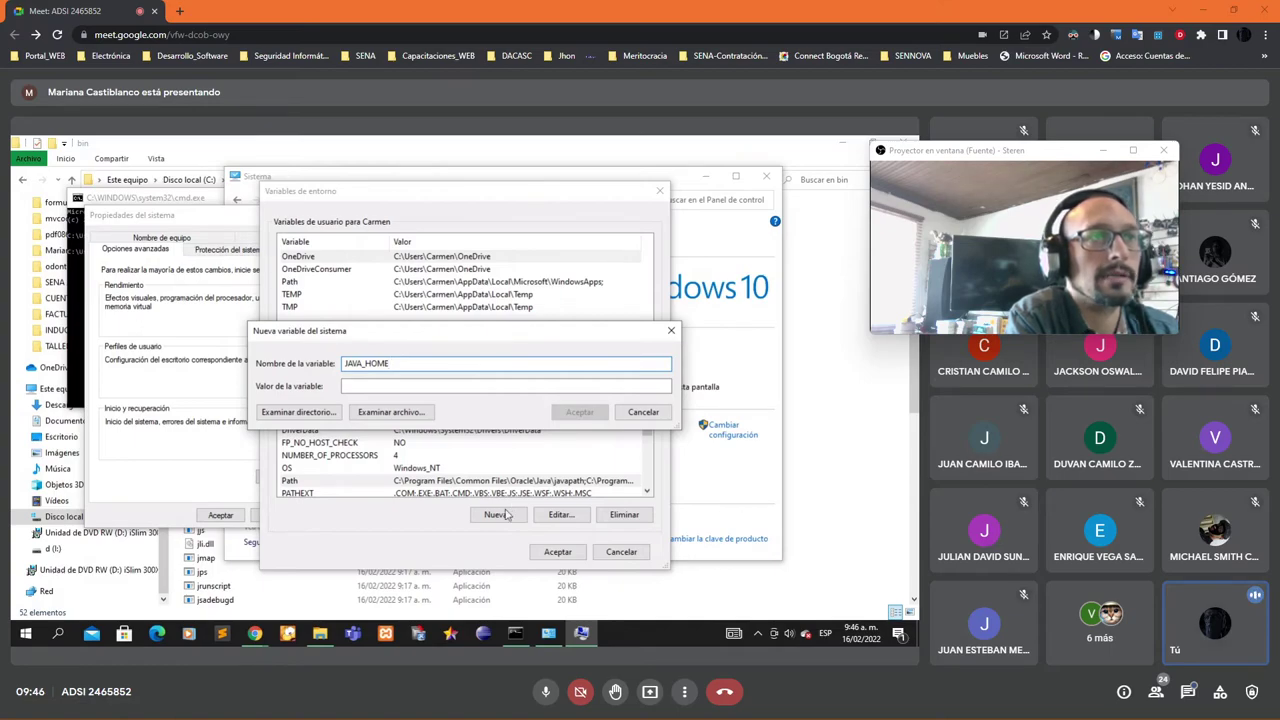
# Step: For the JAVA_HOME value, browse directories through Este equipo and Disco local (C:) to Program Files
pyautogui.click(380, 387)
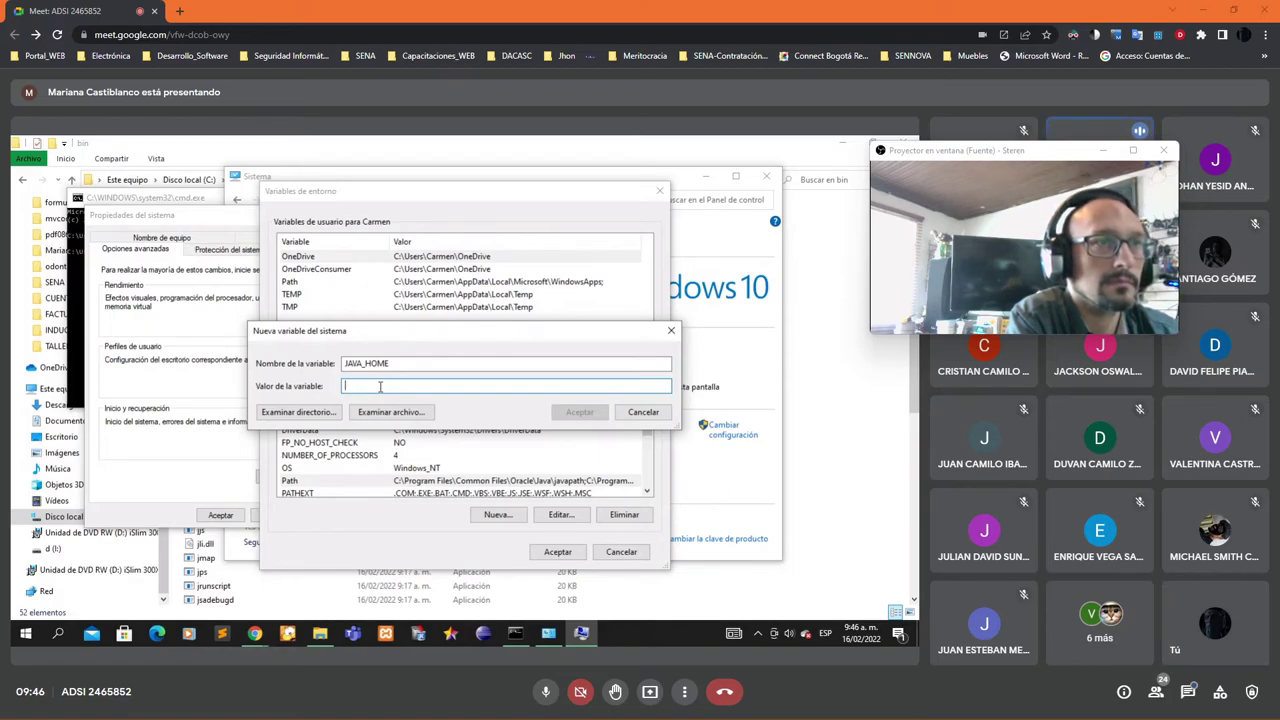
pyautogui.write('D')
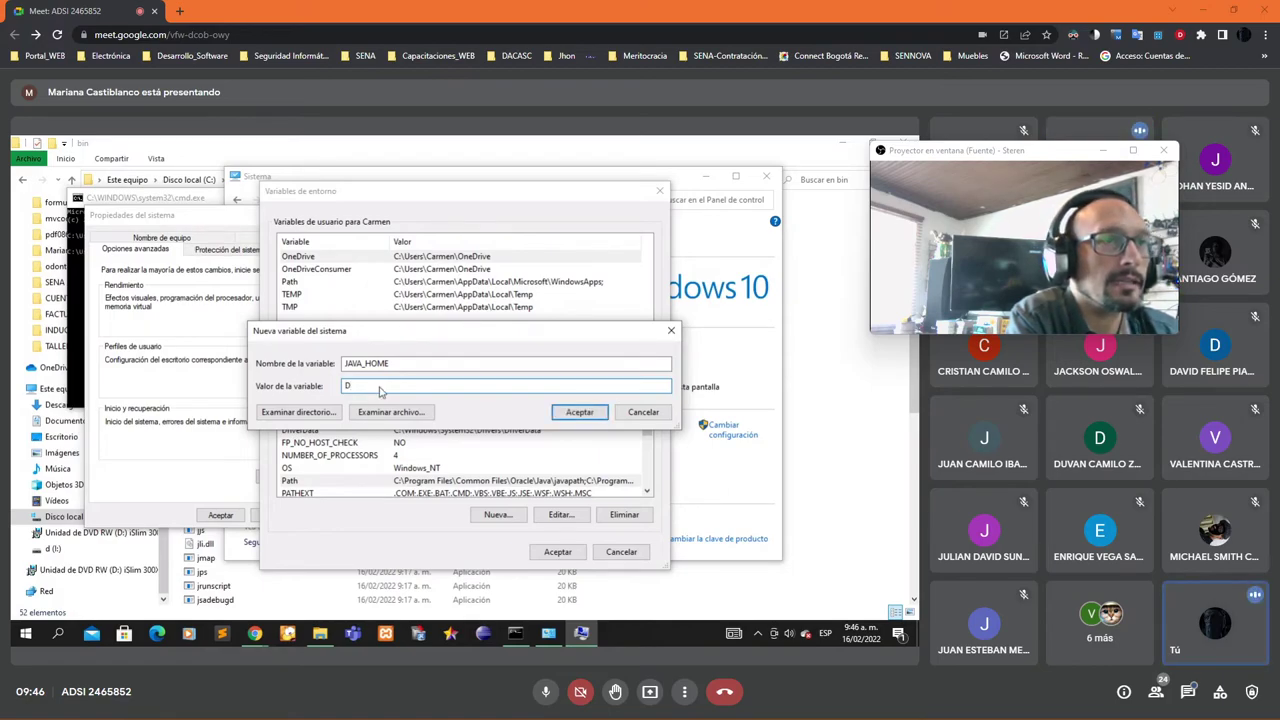
pyautogui.press('BackSpace')
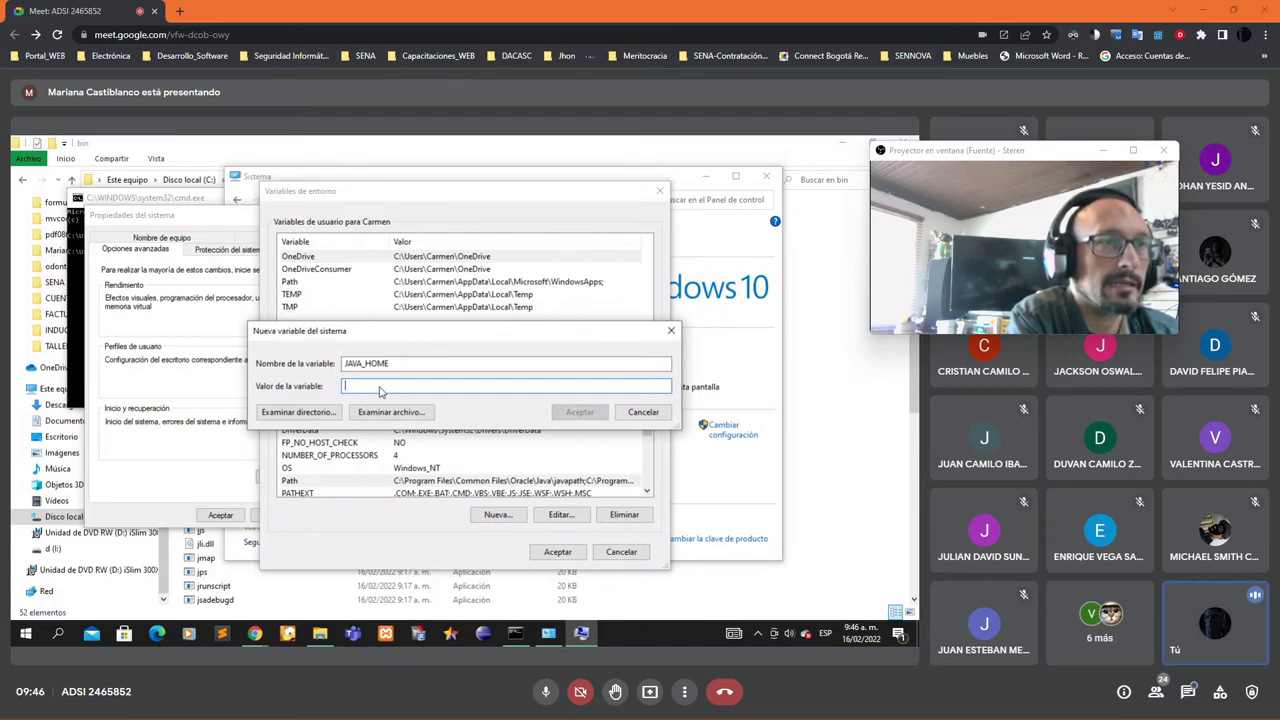
pyautogui.click(287, 412)
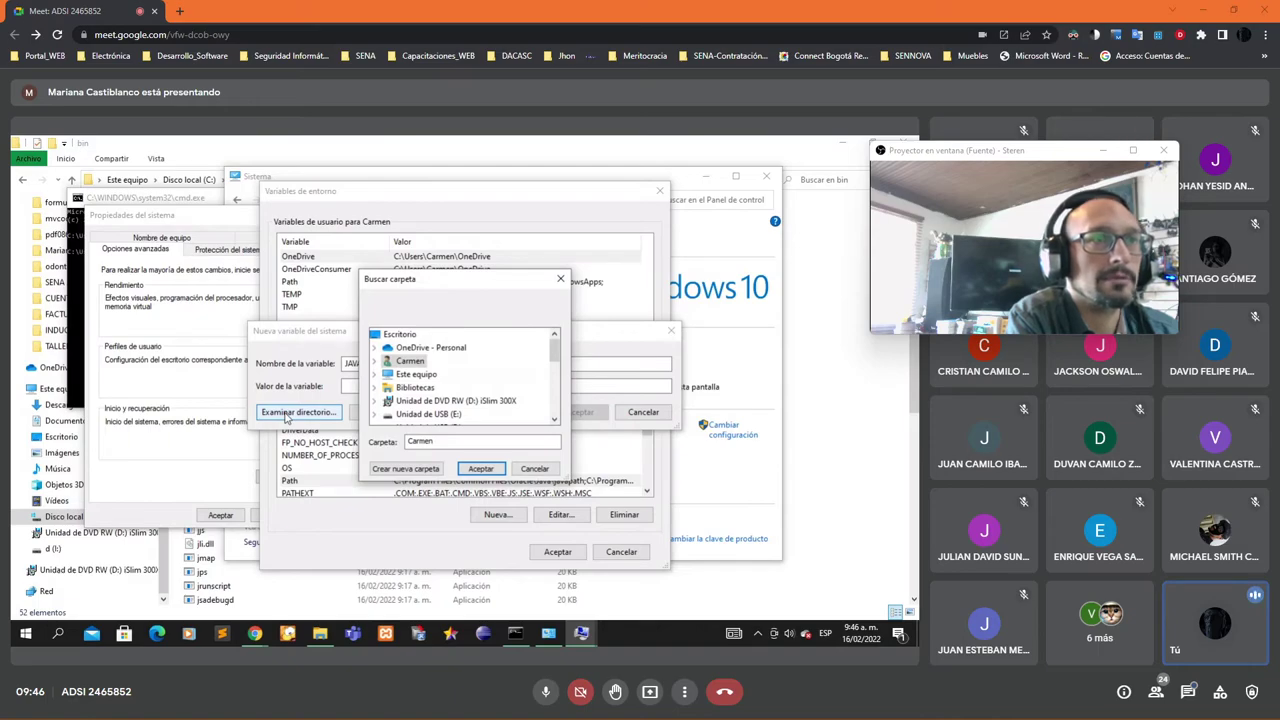
pyautogui.click(405, 375)
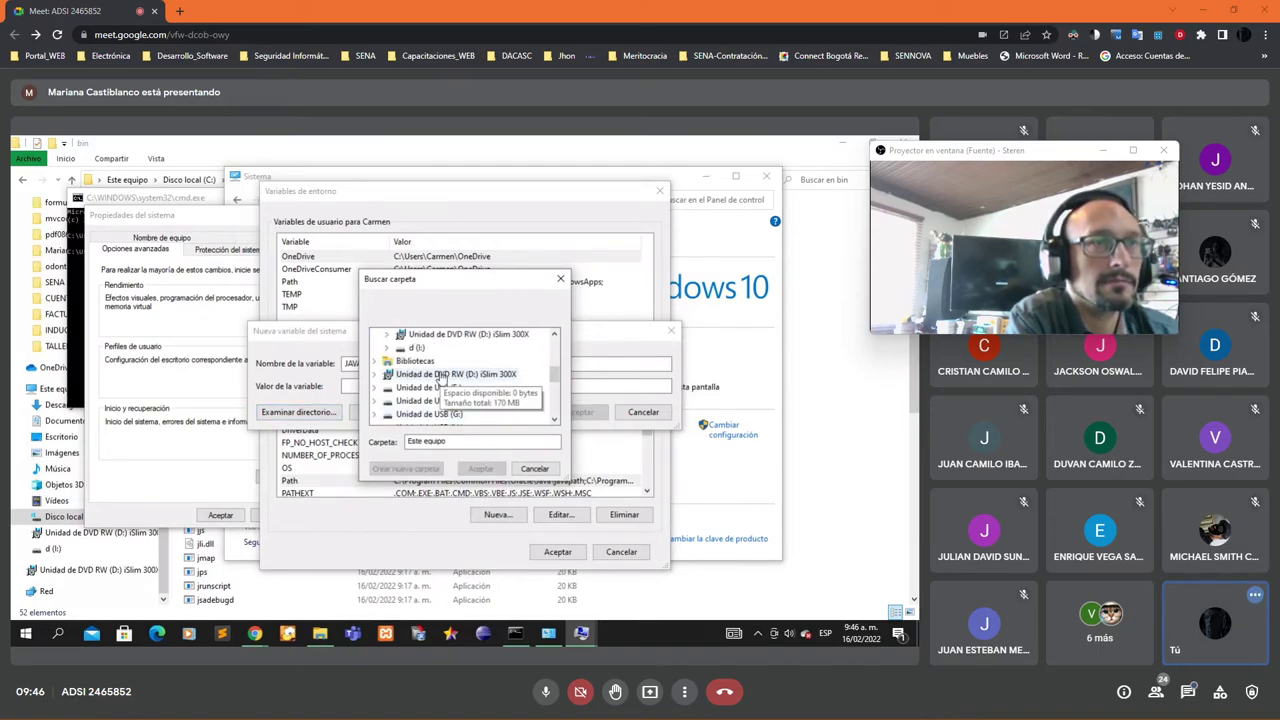
pyautogui.click(435, 362)
pyautogui.scroll(-2, 455, 380)
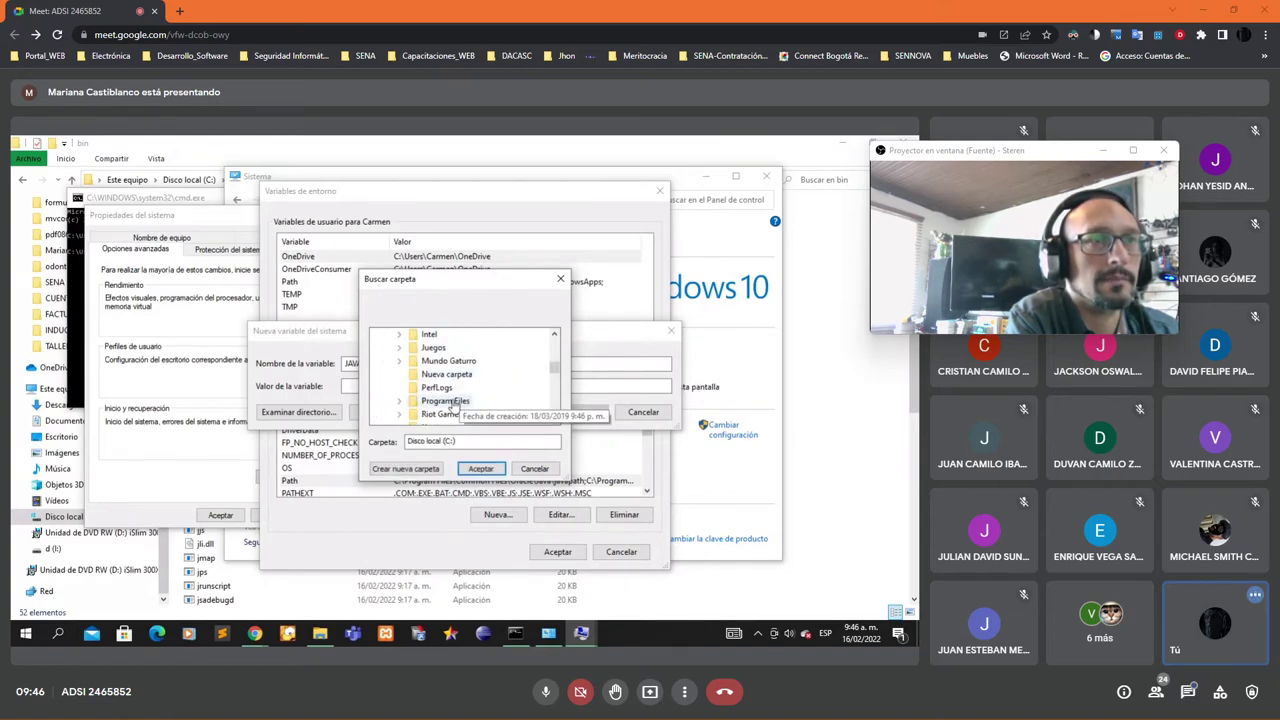
pyautogui.click(448, 401)
pyautogui.scroll(-1, 460, 385)
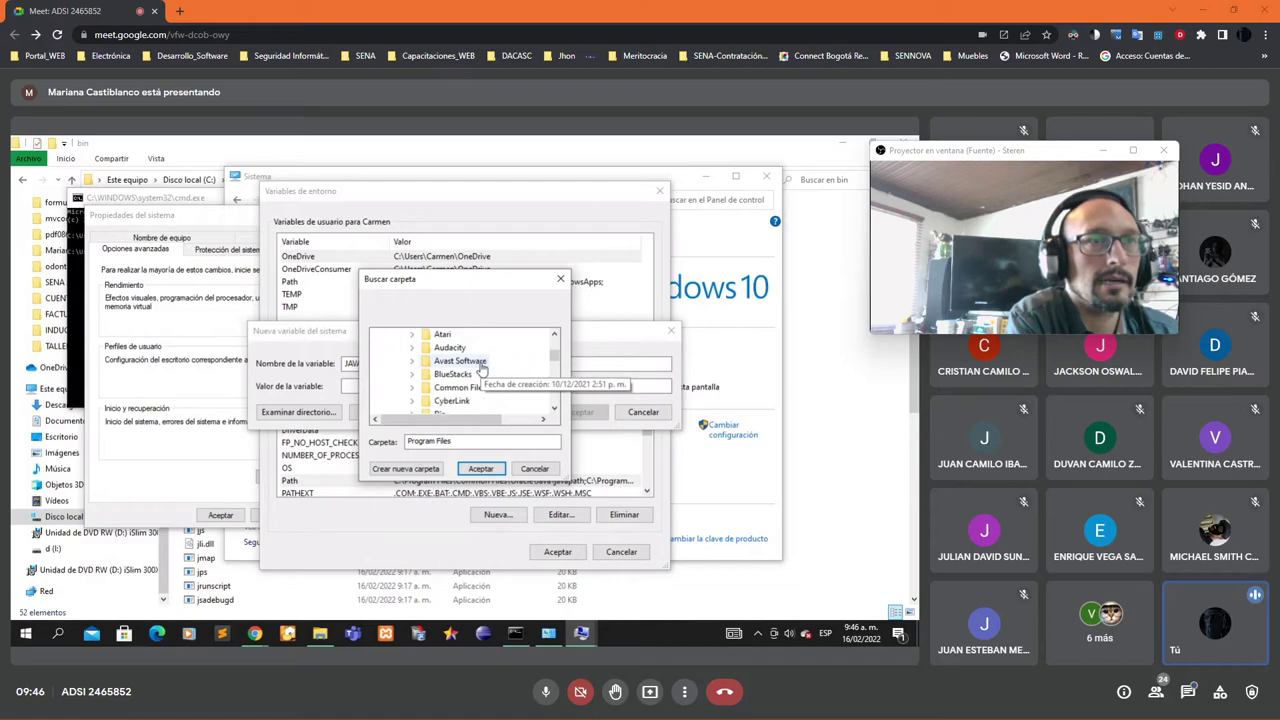
# Step: Set the JAVA_HOME value to the folder C:\Program Files\Java\jdk1.8.0_321 and save the variable
pyautogui.scroll(-2, 473, 372)
pyautogui.scroll(-1, 470, 375)
pyautogui.scroll(-1, 450, 390)
pyautogui.click(443, 388)
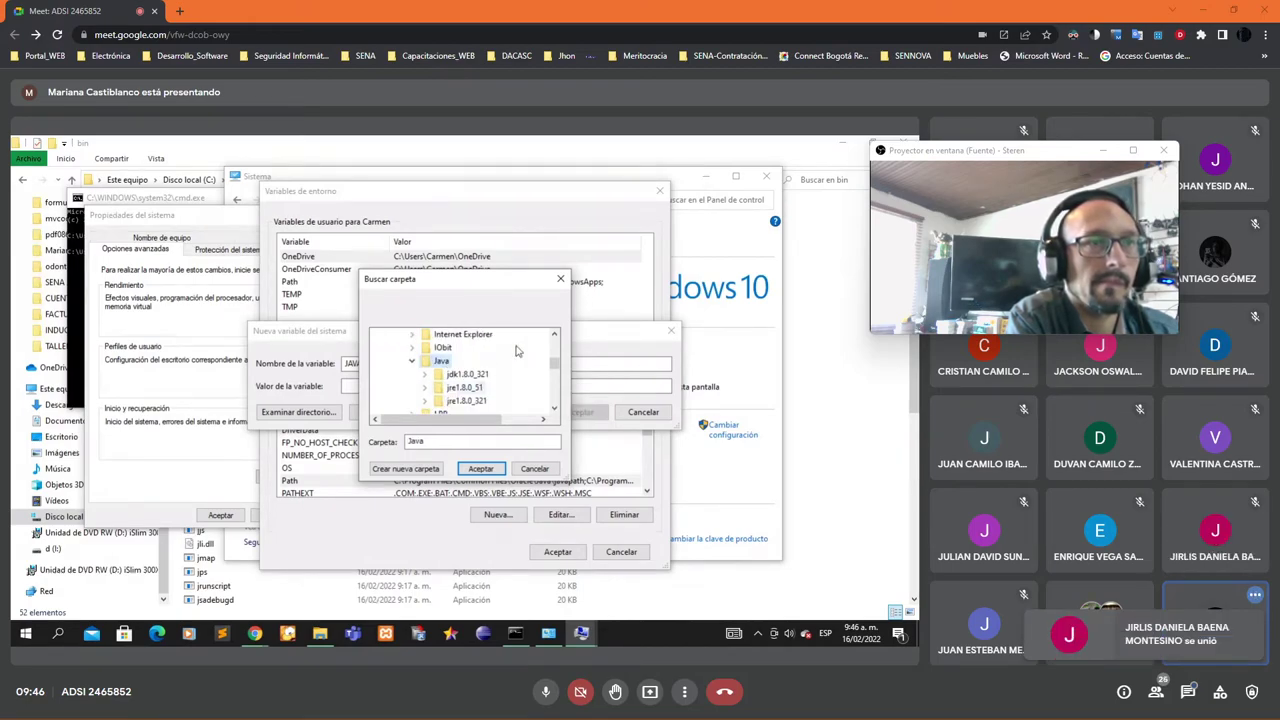
pyautogui.click(470, 375)
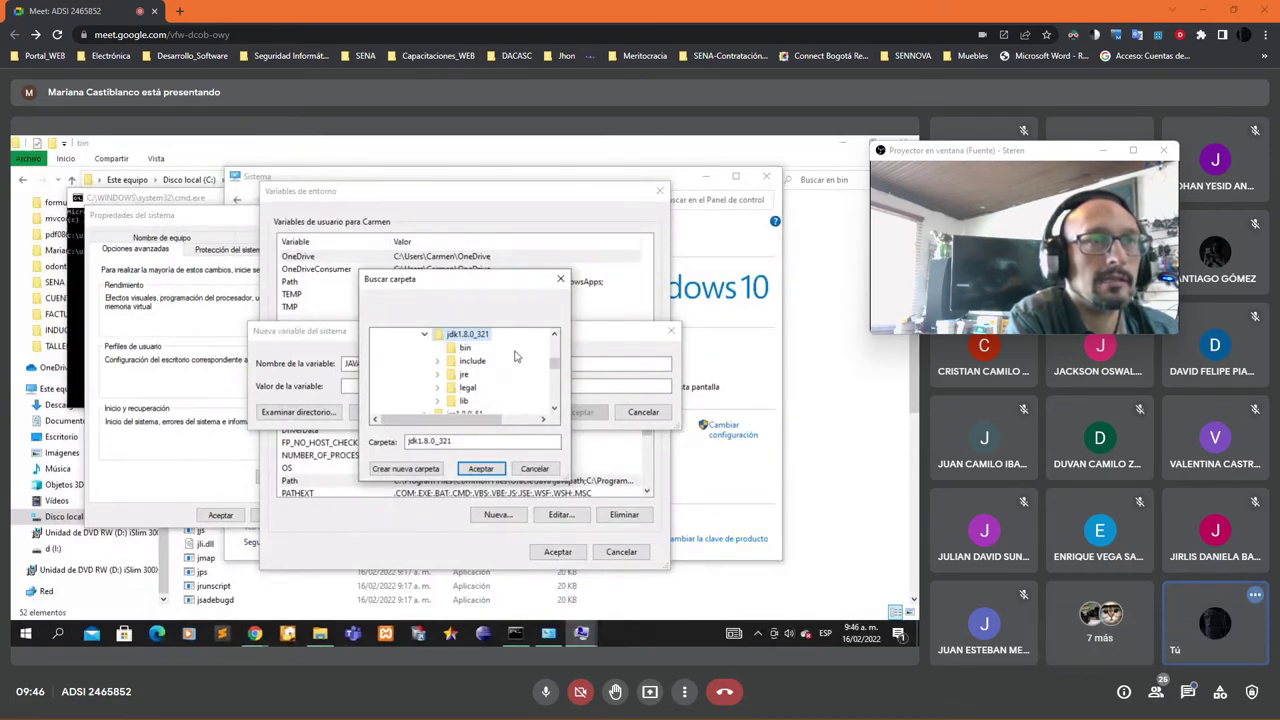
pyautogui.click(480, 468)
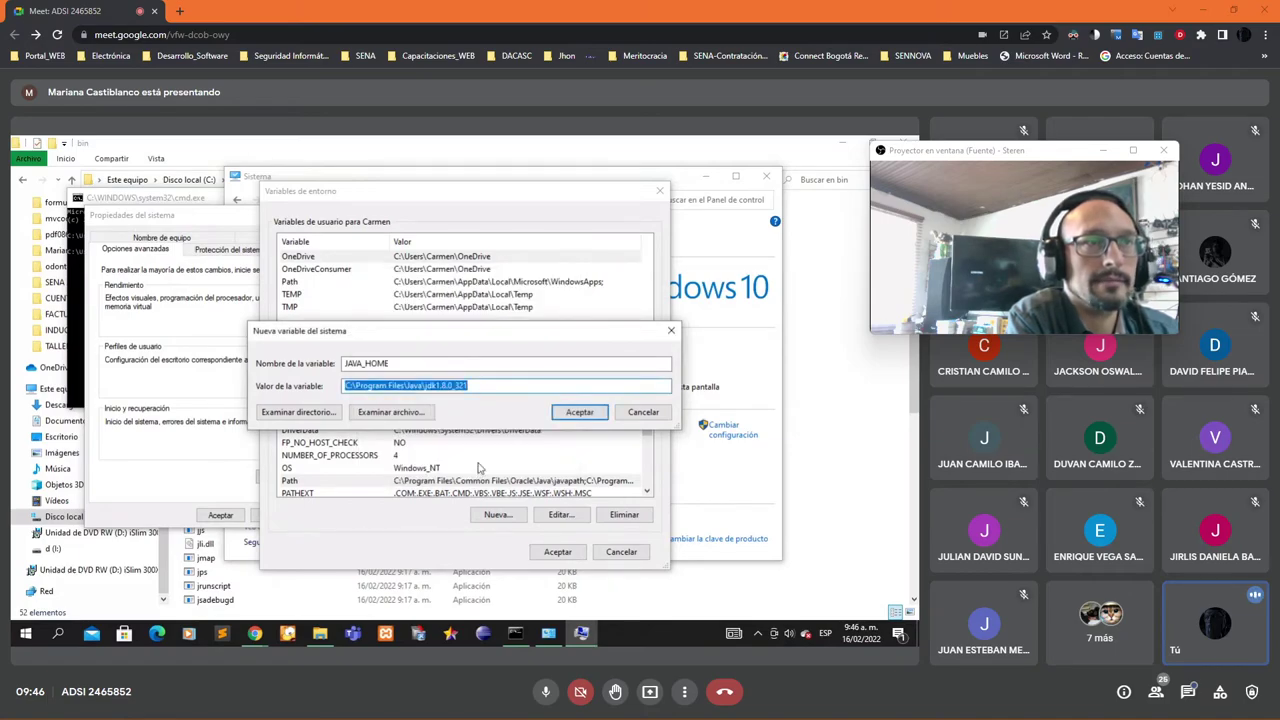
pyautogui.click(579, 412)
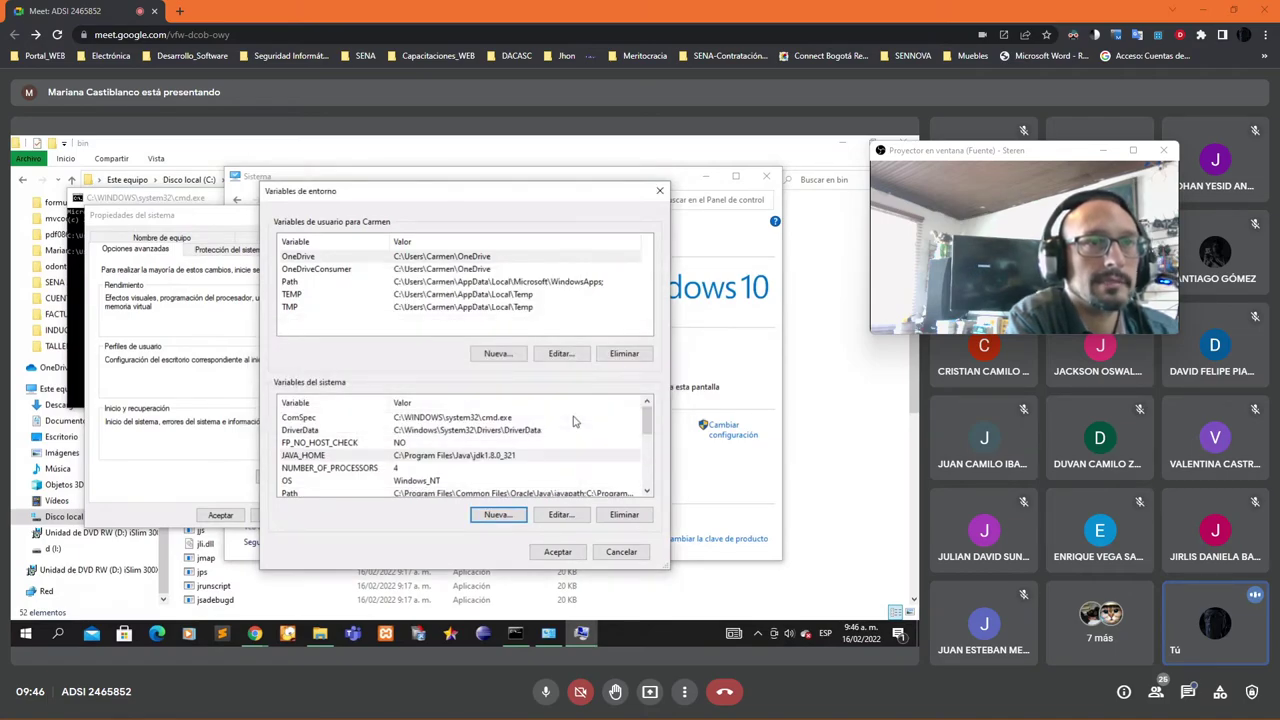
# Step: Accept the environment variables and system properties, then minimize the Sistema window and close the command prompt
pyautogui.click(557, 553)
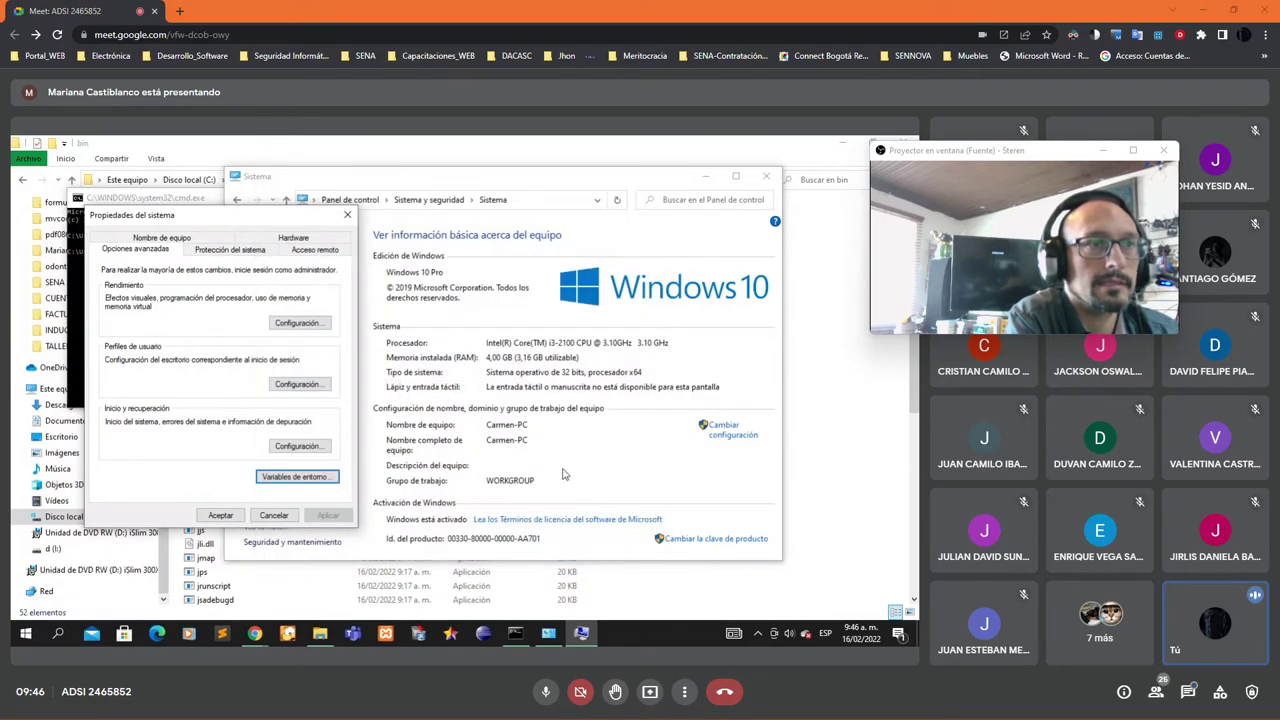
pyautogui.click(221, 514)
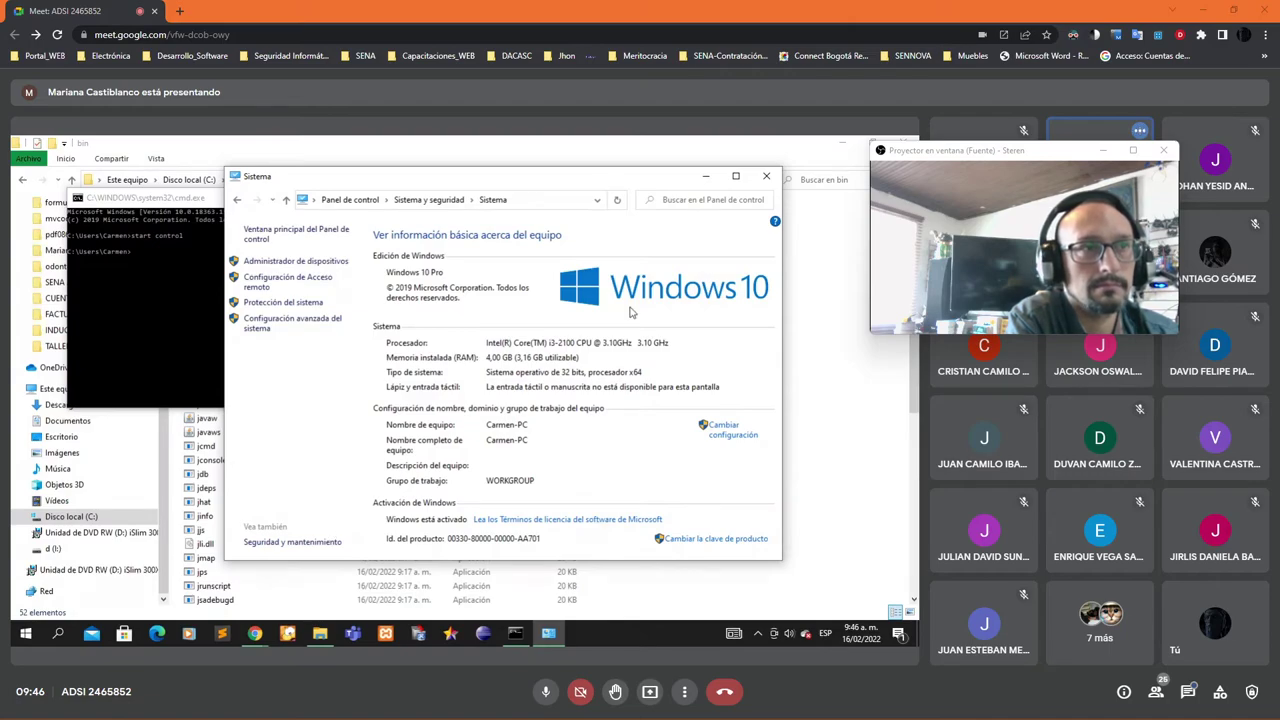
pyautogui.click(705, 176)
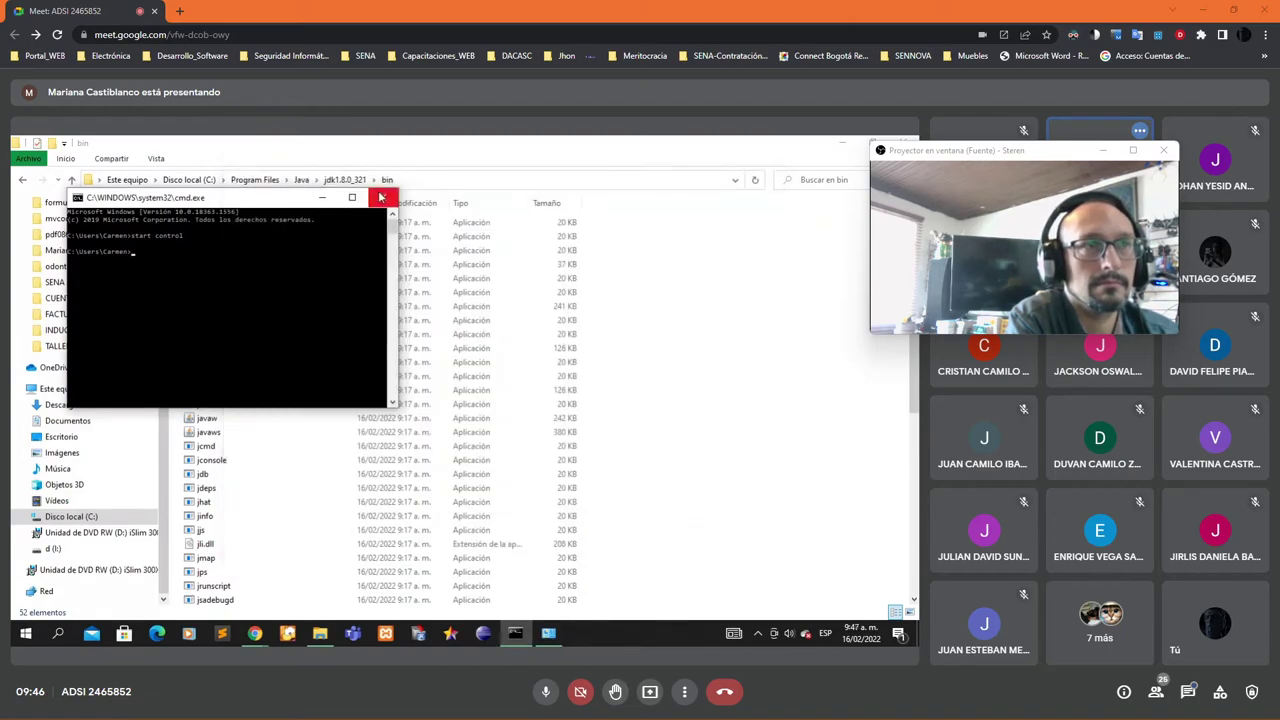
pyautogui.click(381, 198)
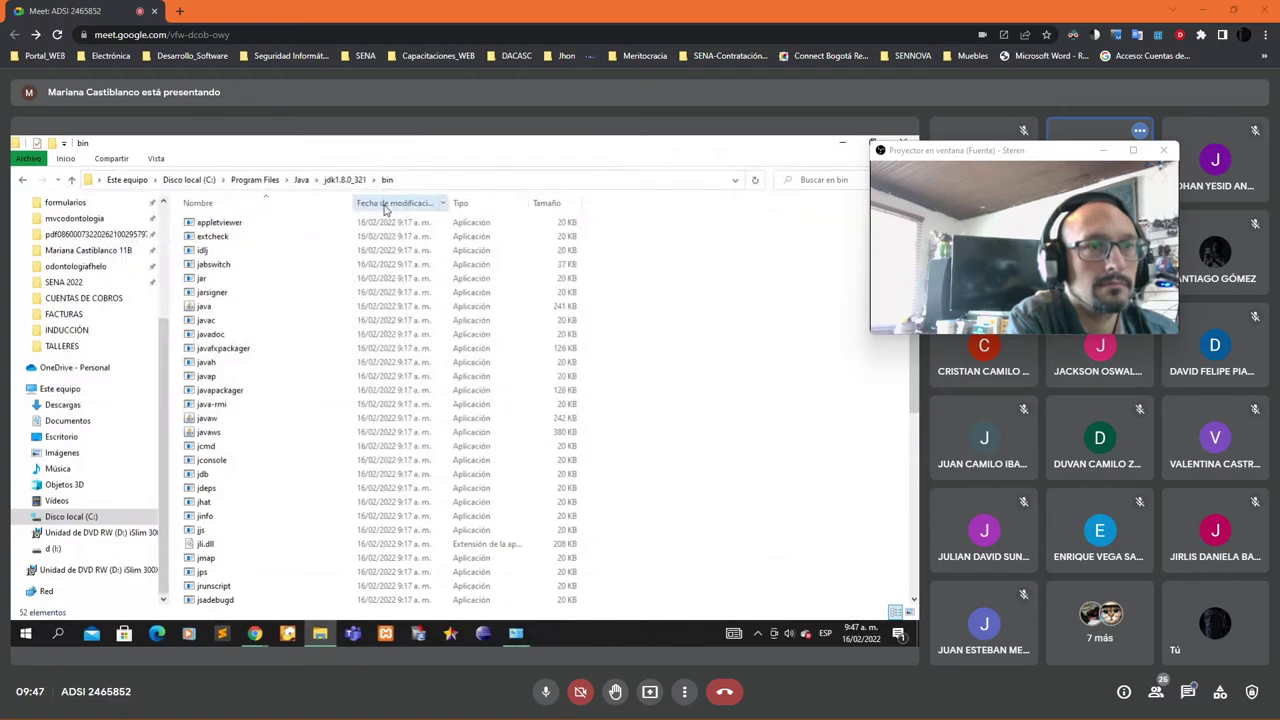
pyautogui.press('super')
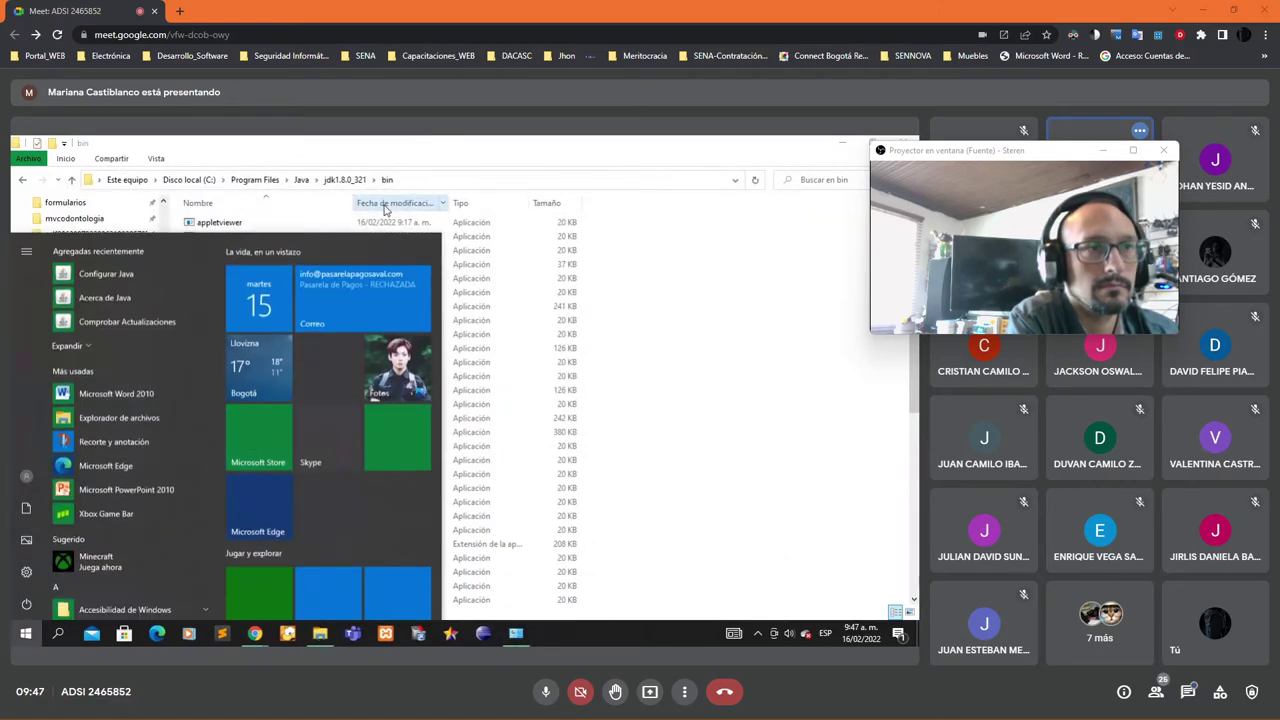
pyautogui.press('Escape')
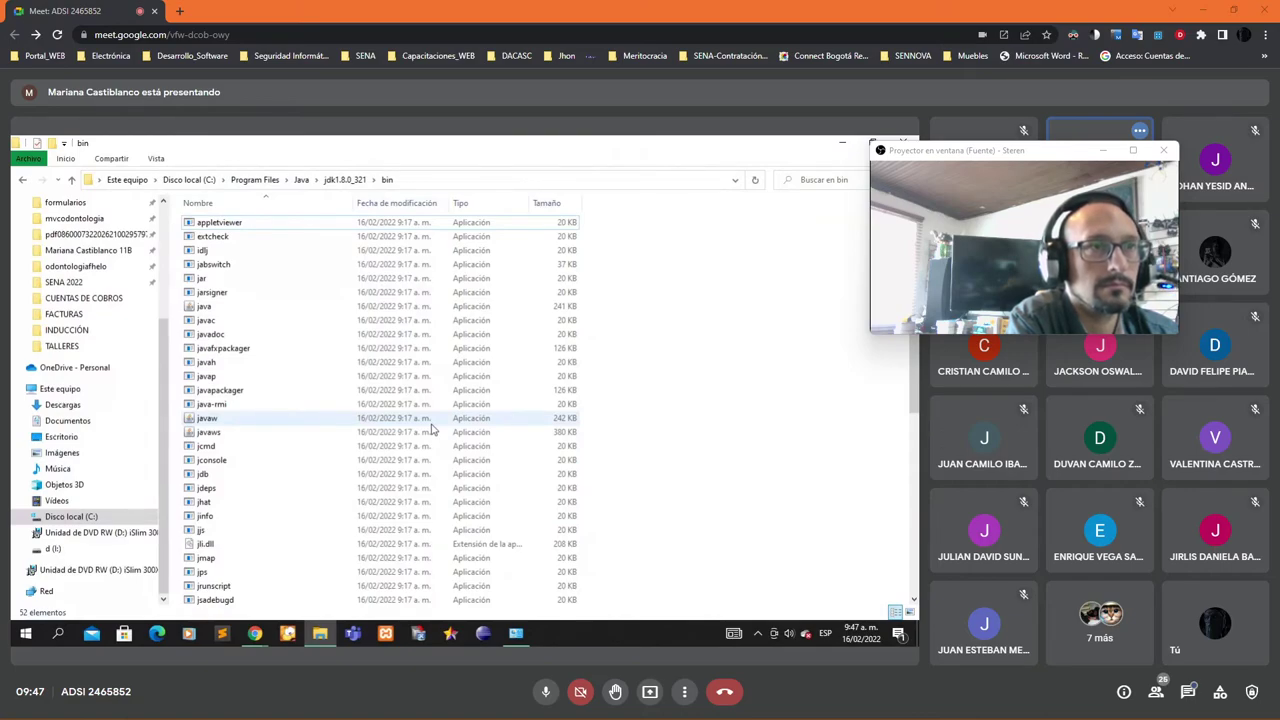
pyautogui.press('super+r')
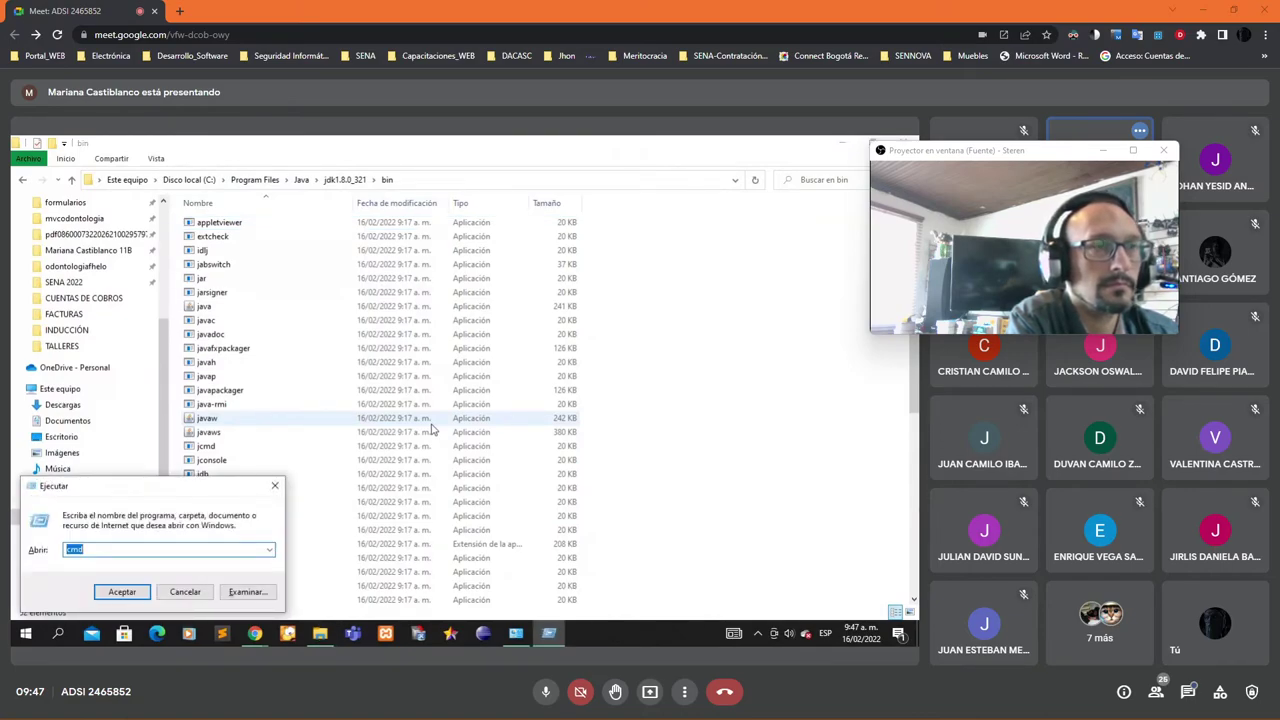
pyautogui.click(278, 487)
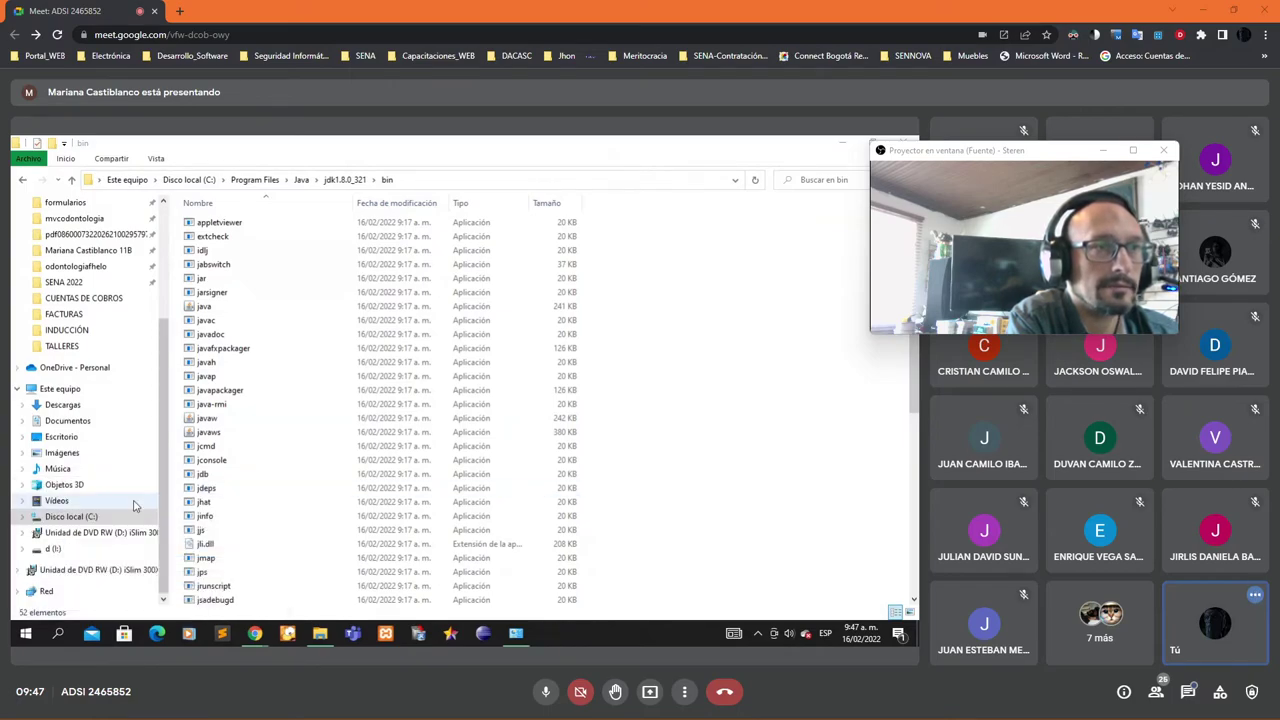
# Step: Return to the Java folder inside Program Files and bring the minimized Sistema window back to the front
pyautogui.scroll(2, 93, 493)
pyautogui.scroll(2, 93, 493)
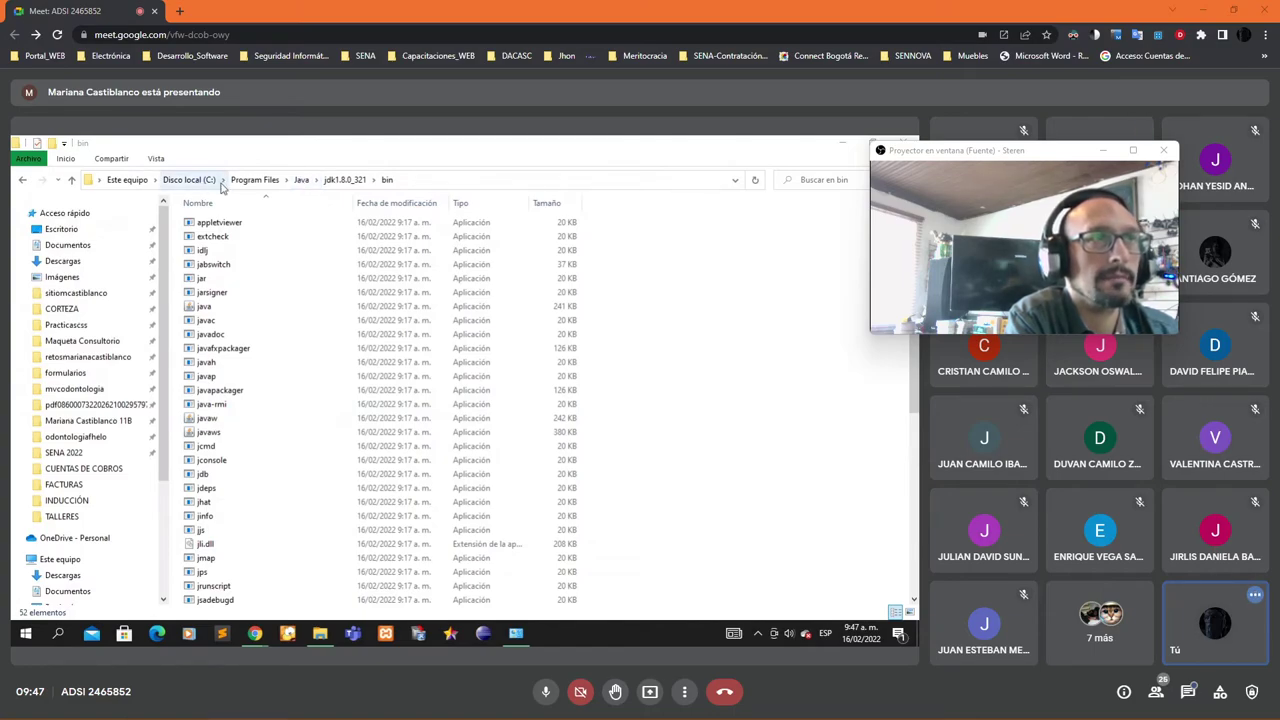
pyautogui.click(299, 180)
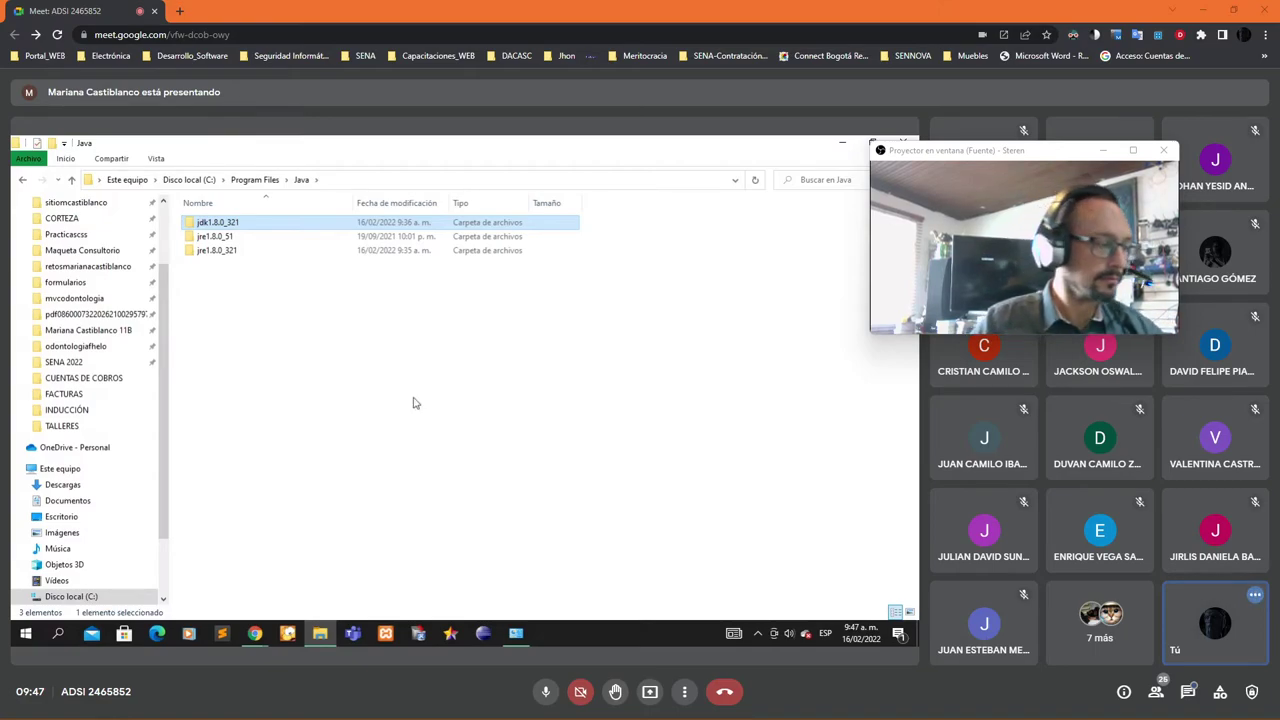
pyautogui.moveTo(520, 630)
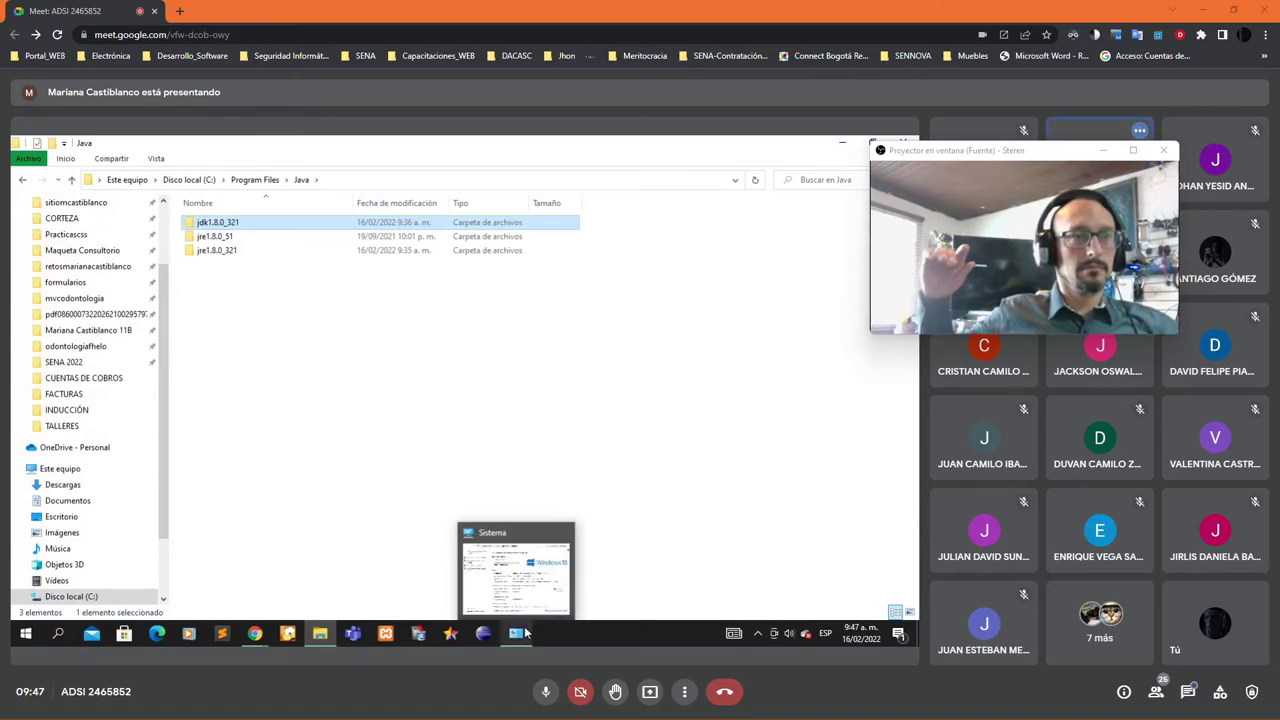
pyautogui.click(537, 434)
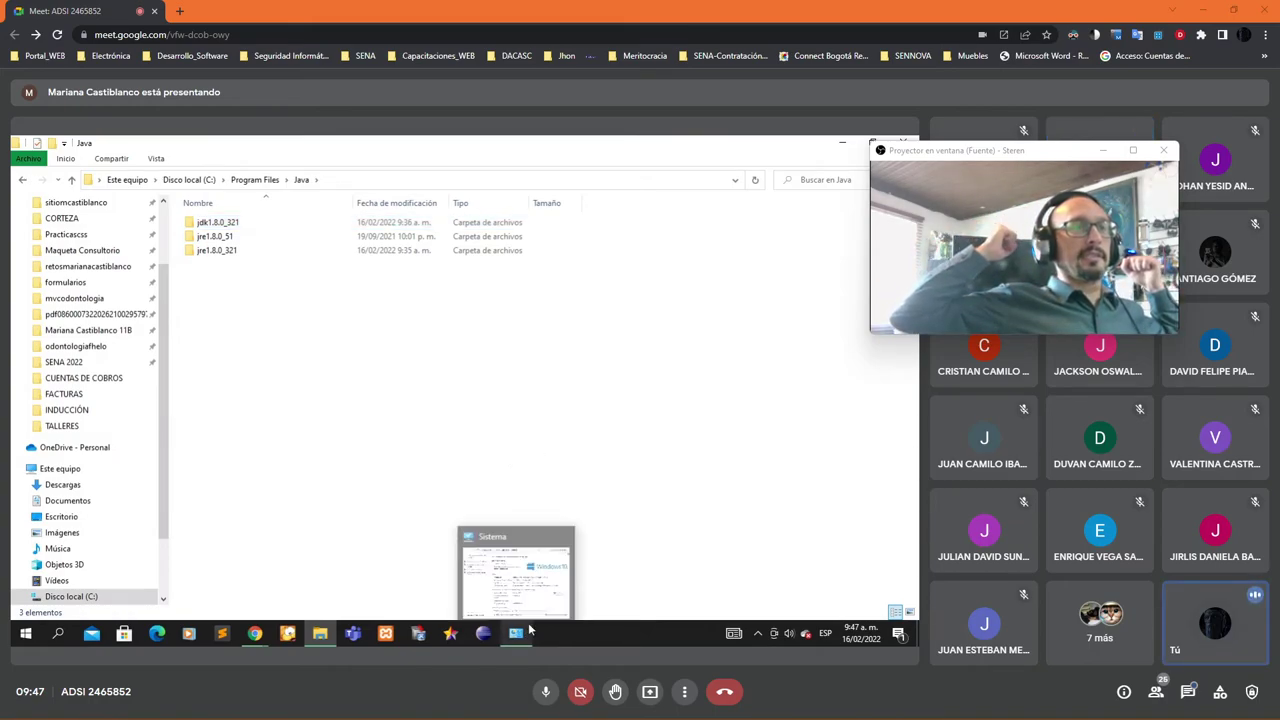
pyautogui.click(515, 633)
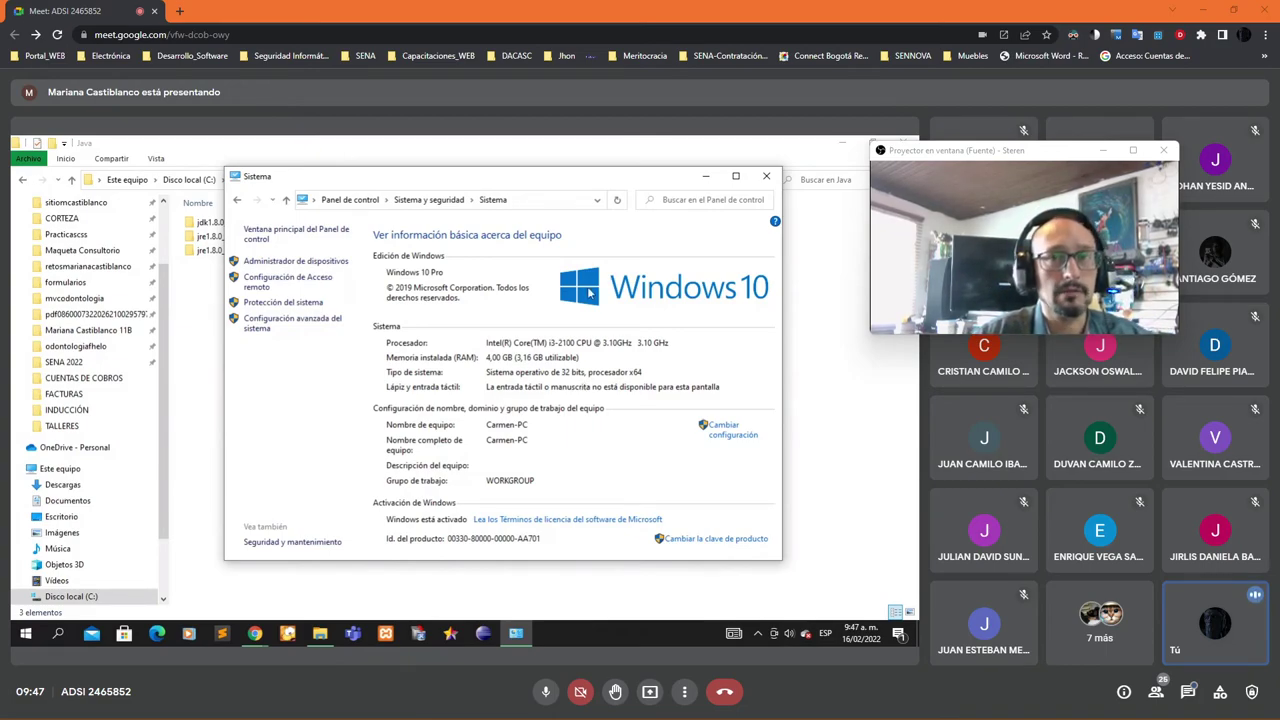
# Step: Show the meeting's participant list and shift the webcam projector window partly off it
pyautogui.click(1156, 691)
pyautogui.click(918, 152)
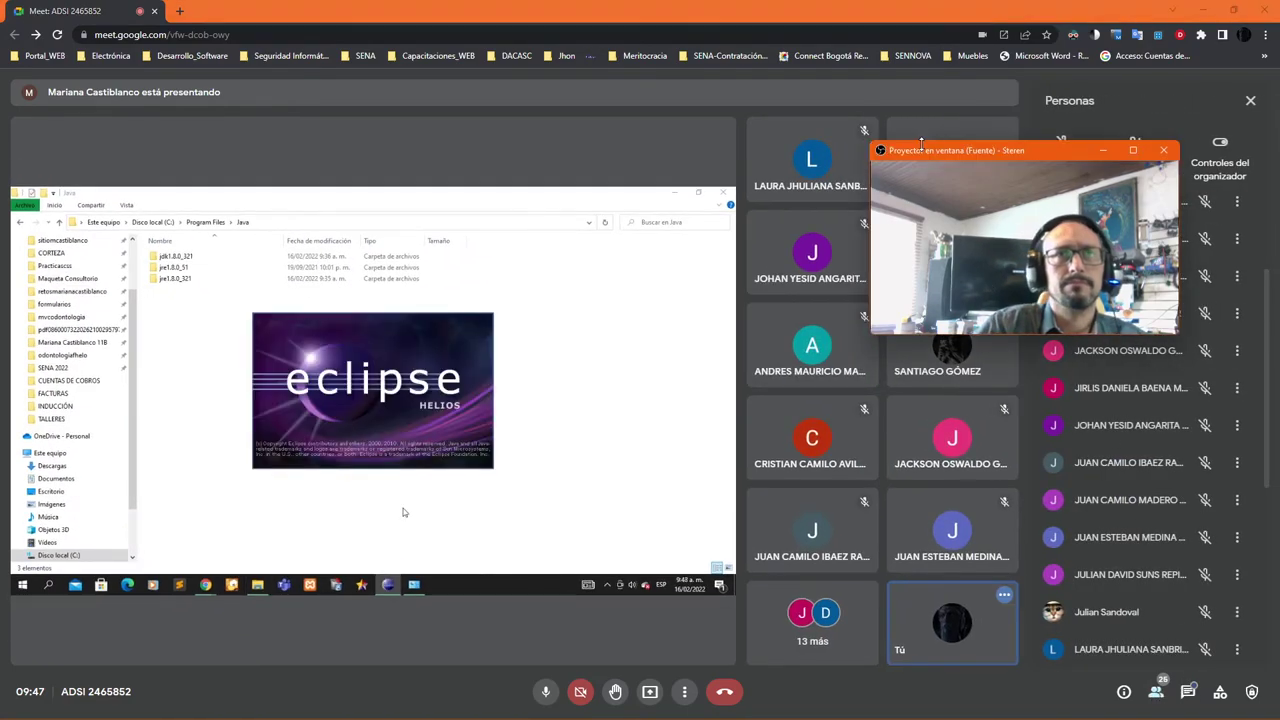
pyautogui.moveTo(918, 152); pyautogui.dragTo(816, 124)
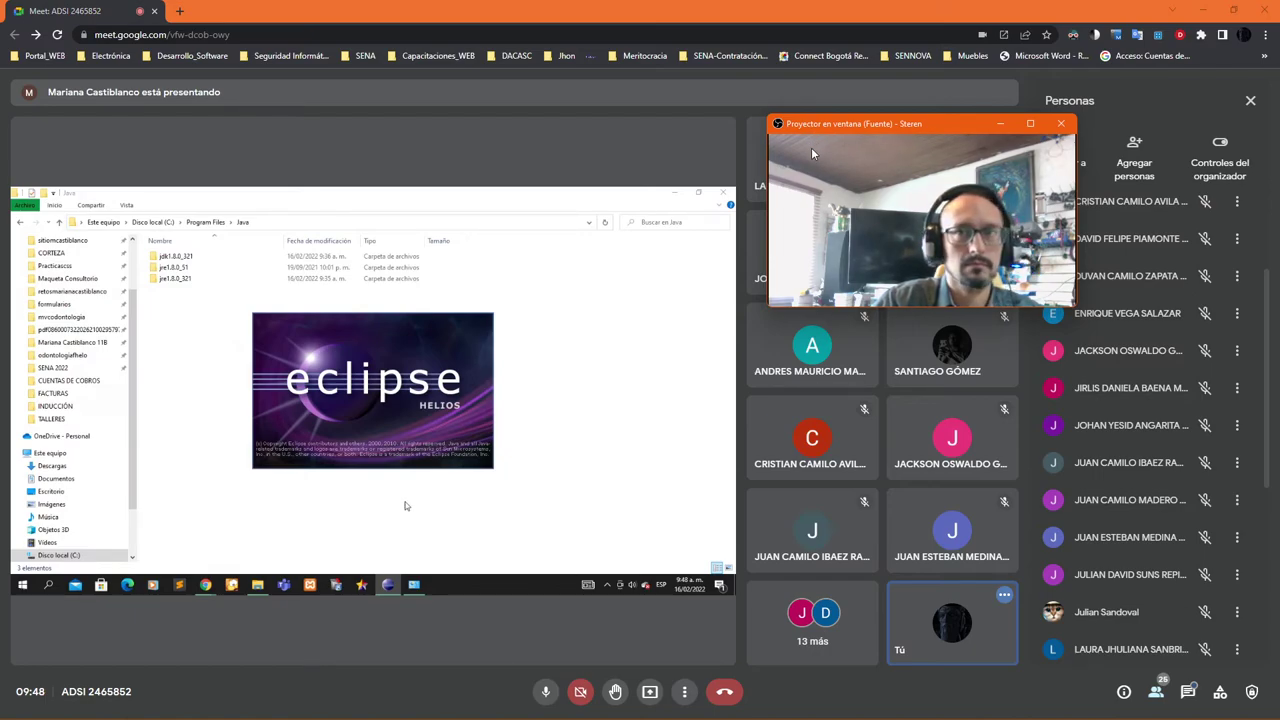
# Step: Move the webcam projector window away from the shared presentation and its participant tiles, and restore the presentation to its enlarged view
pyautogui.click(350, 392)
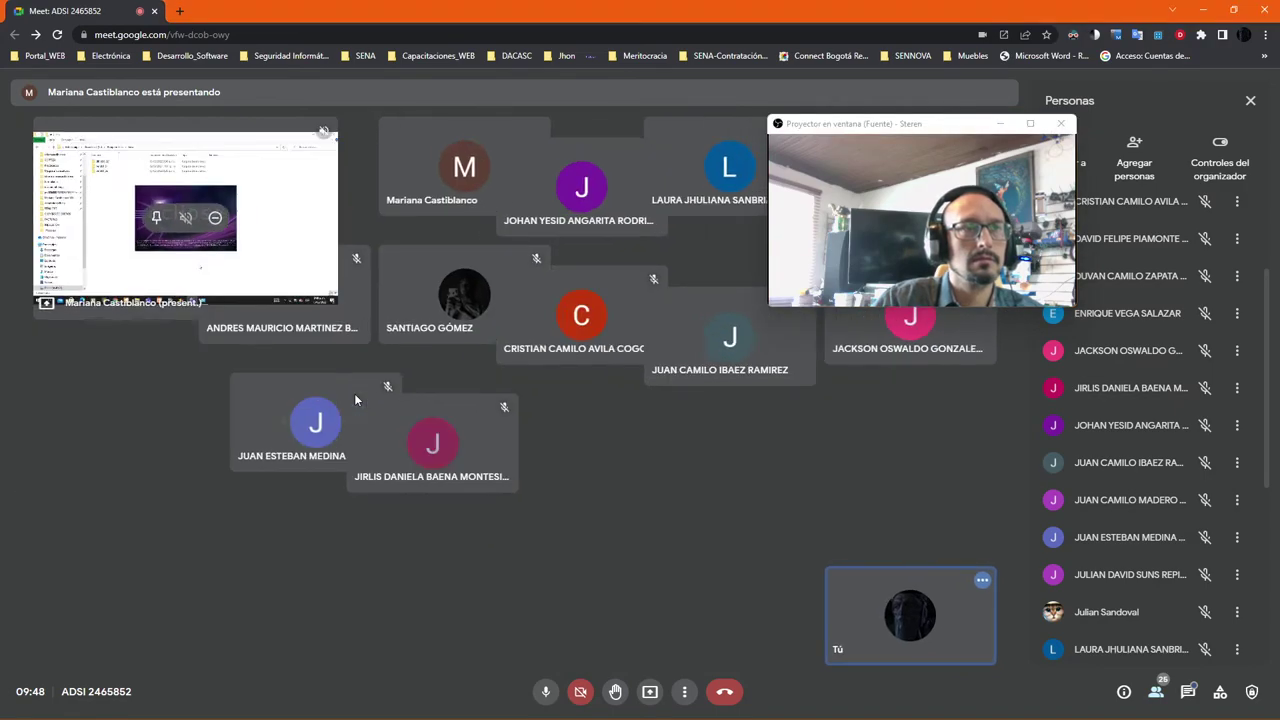
pyautogui.moveTo(816, 126); pyautogui.dragTo(1051, 82)
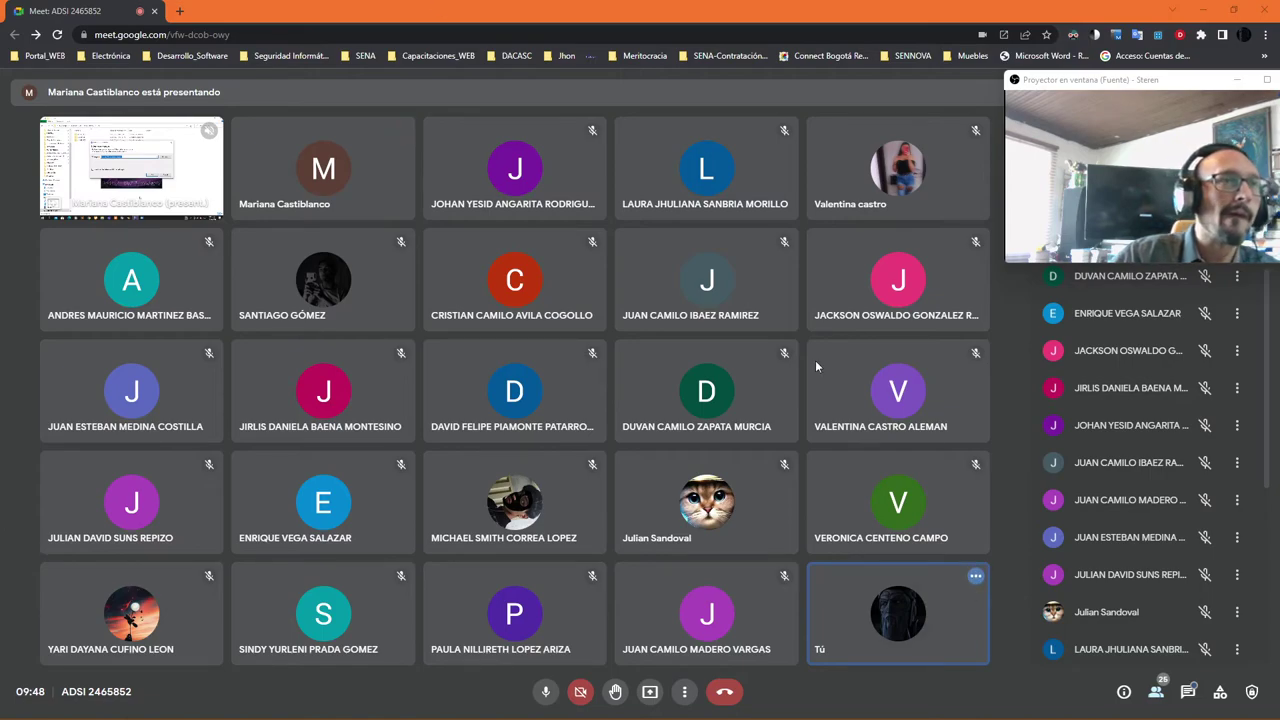
pyautogui.click(107, 172)
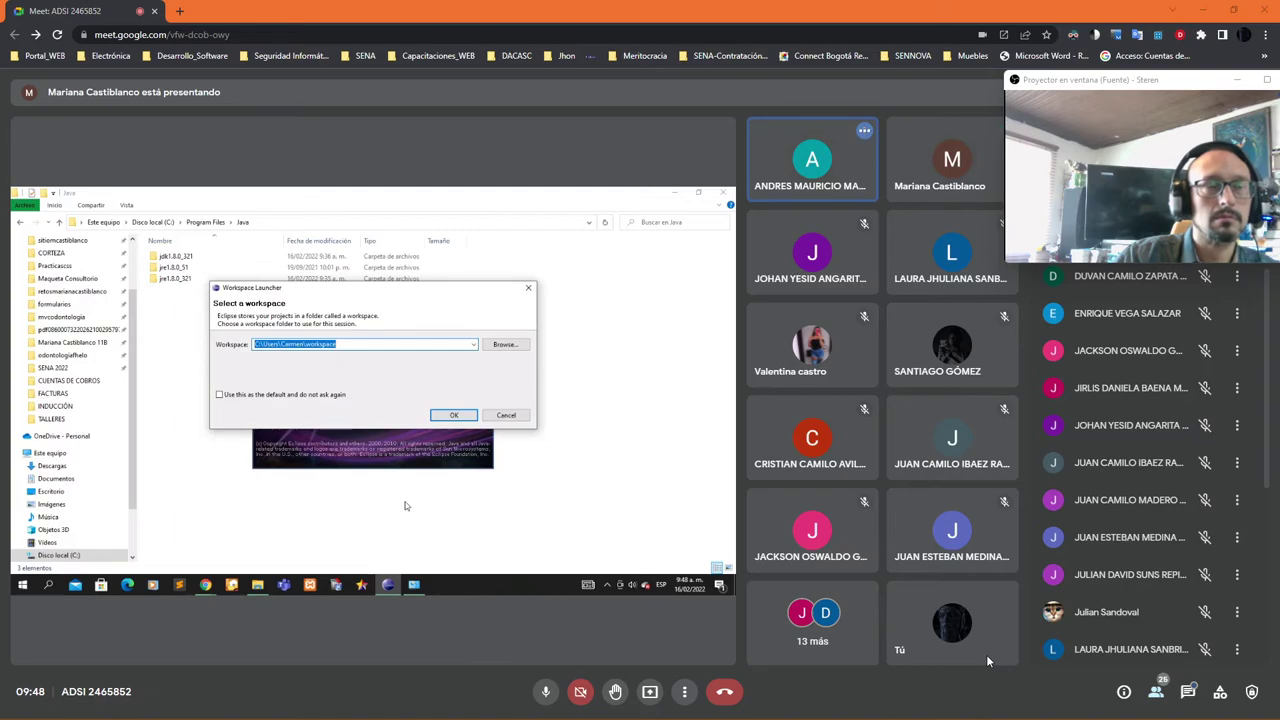
pyautogui.moveTo(373, 423)
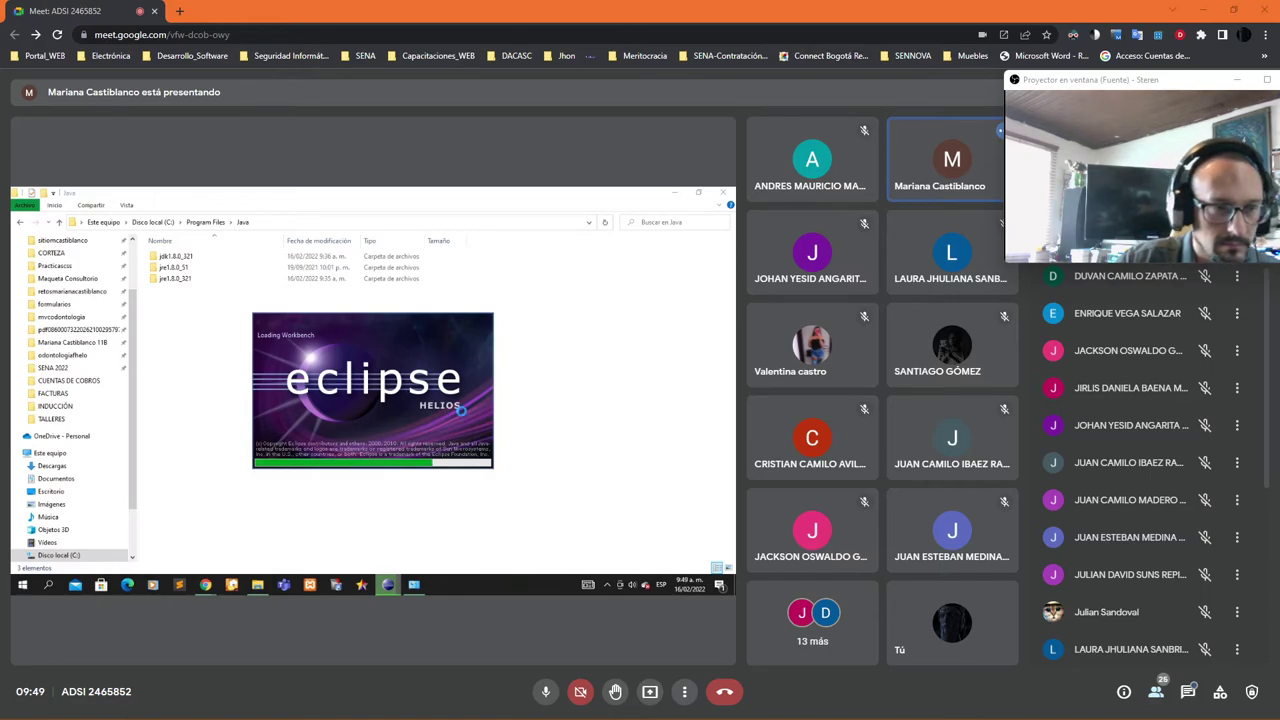
pyautogui.moveTo(772, 322)
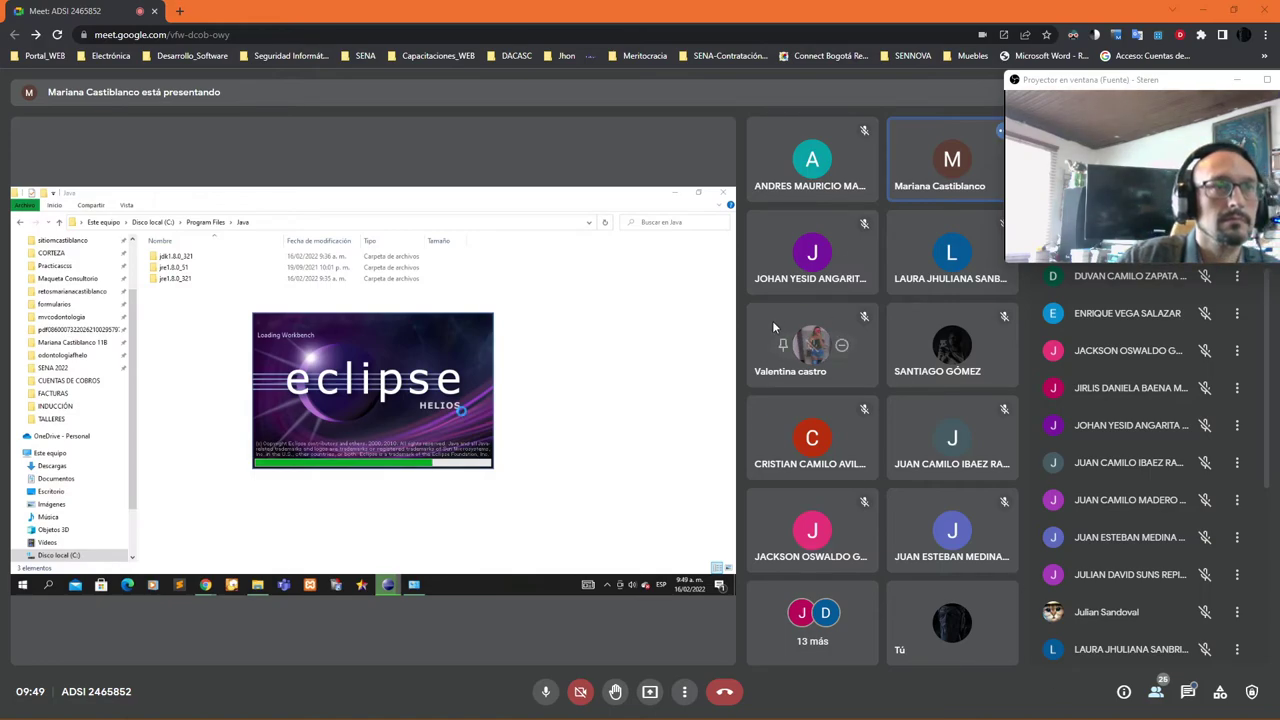